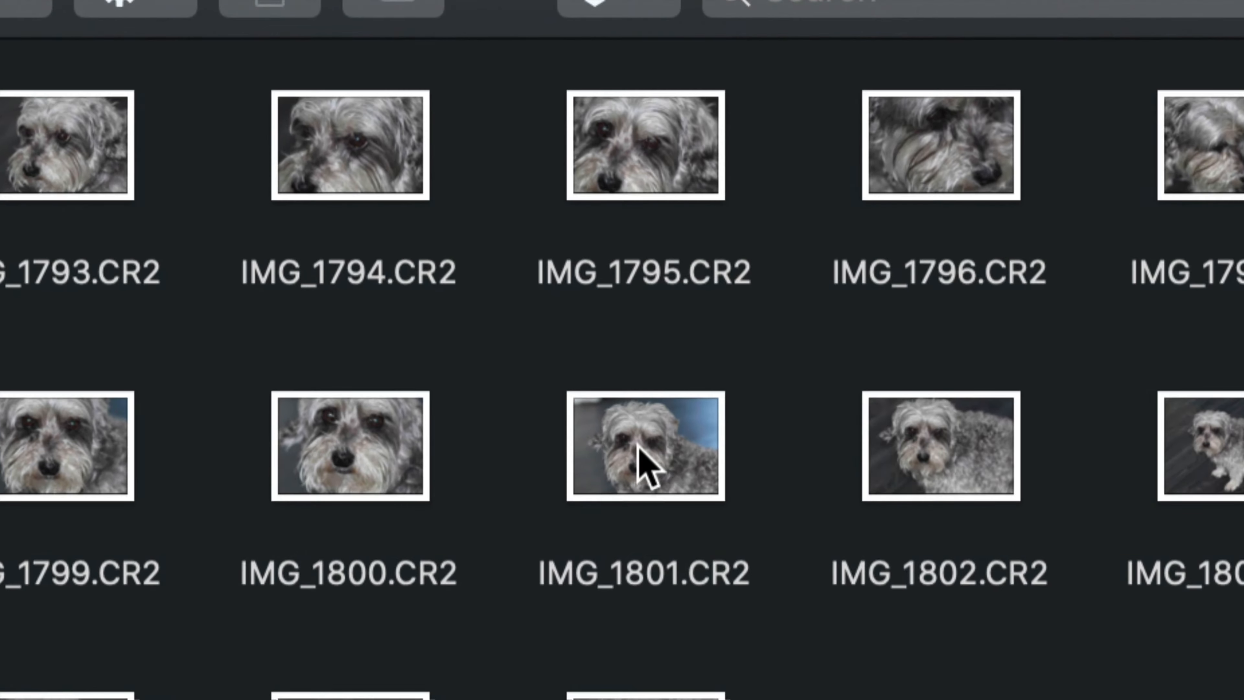
Step: Open the raw photo IMG_1801.CR2 in Preview and move its window to the middle of the screen
left_click(643, 453)
right_click(641, 466)
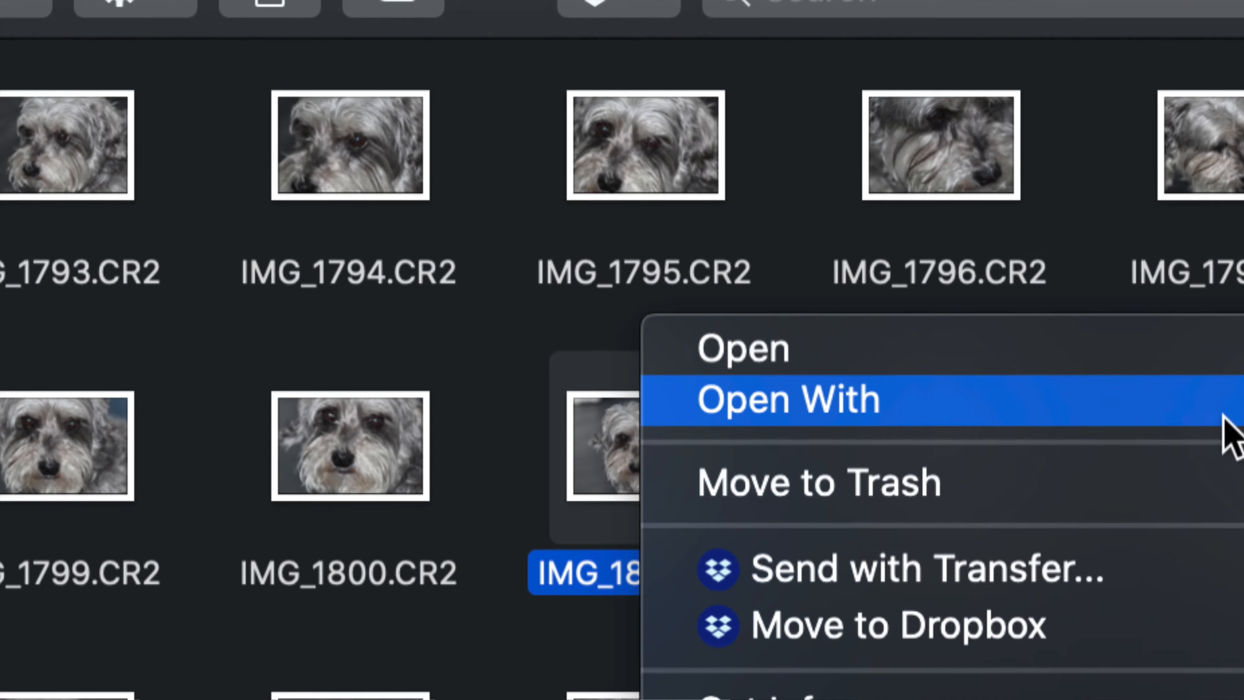
mouse_move(1223, 417)
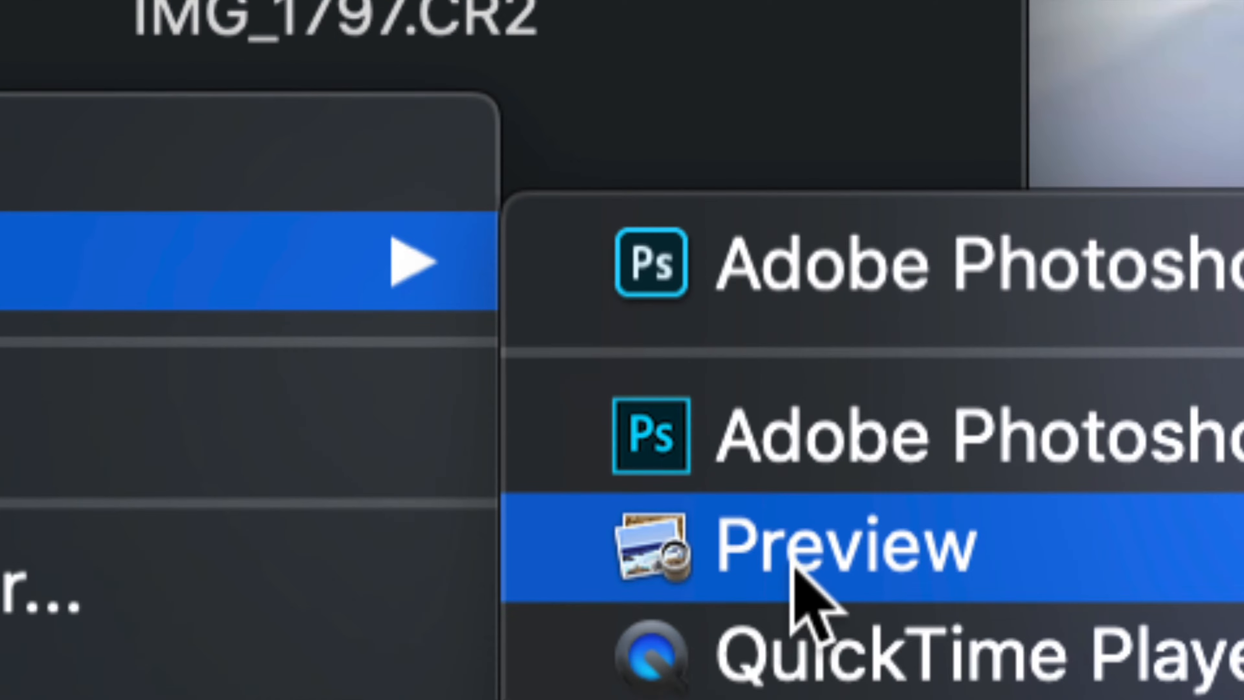
left_click(794, 569)
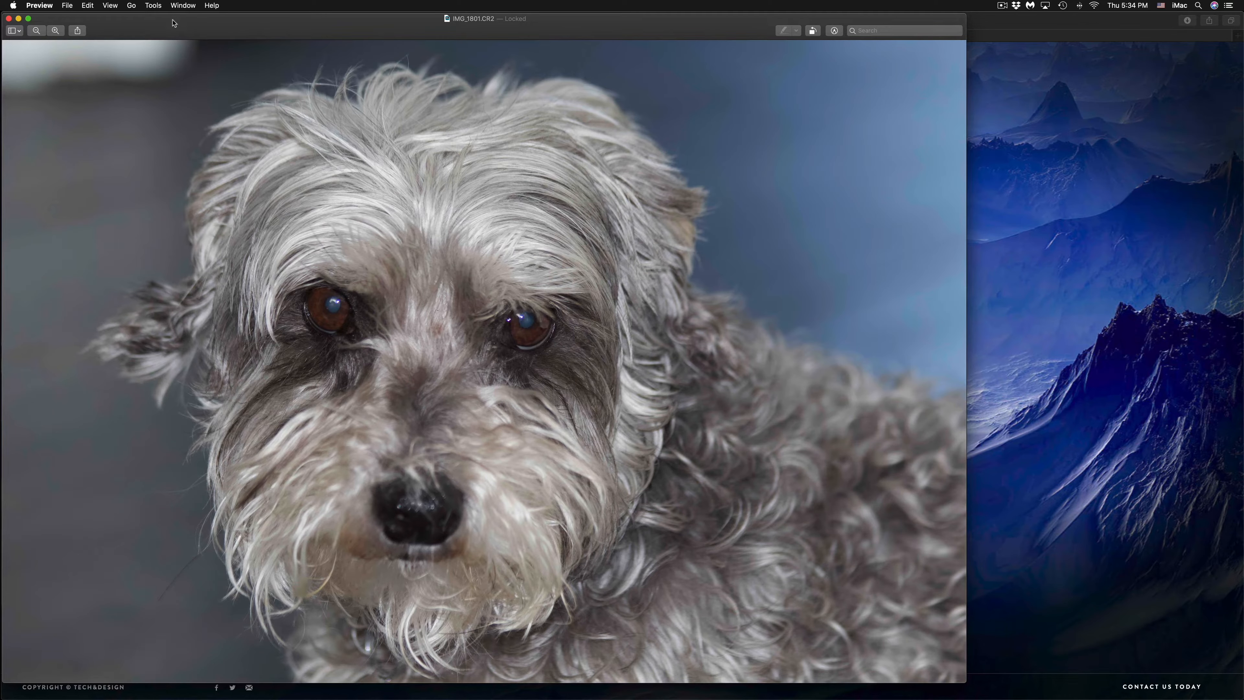
left_click_drag(173, 23, 309, 20)
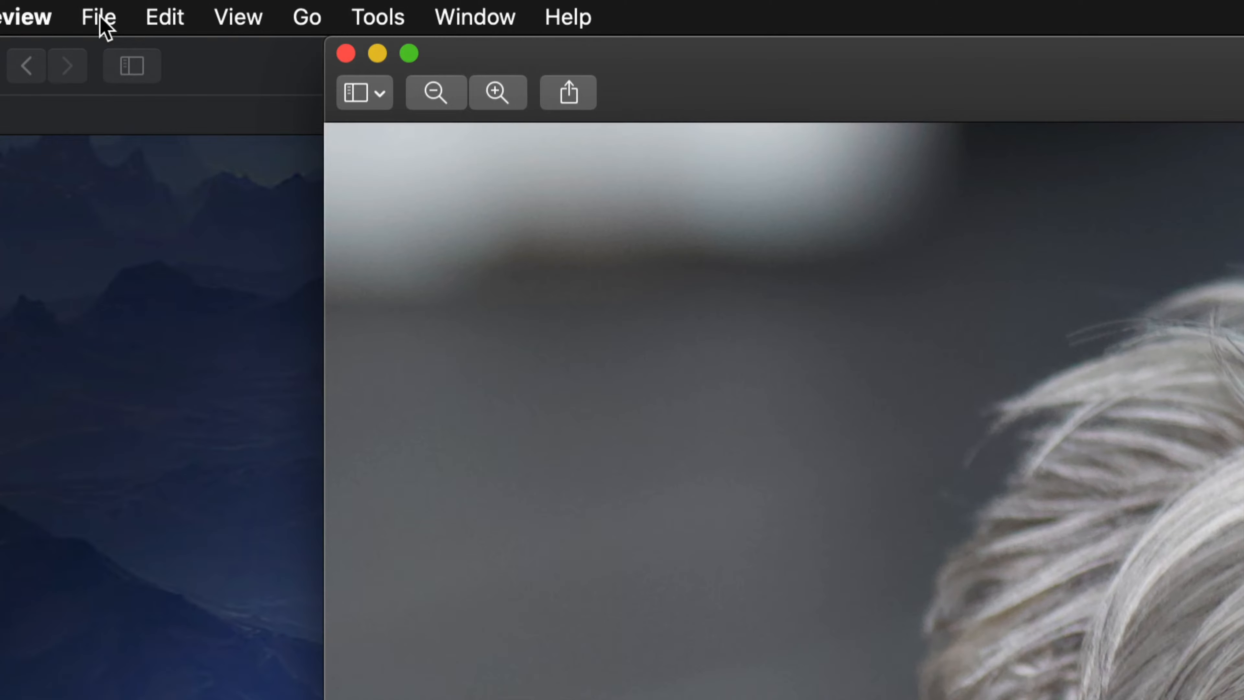
Step: Start exporting the photo and create a new destination folder named "other"
left_click(99, 18)
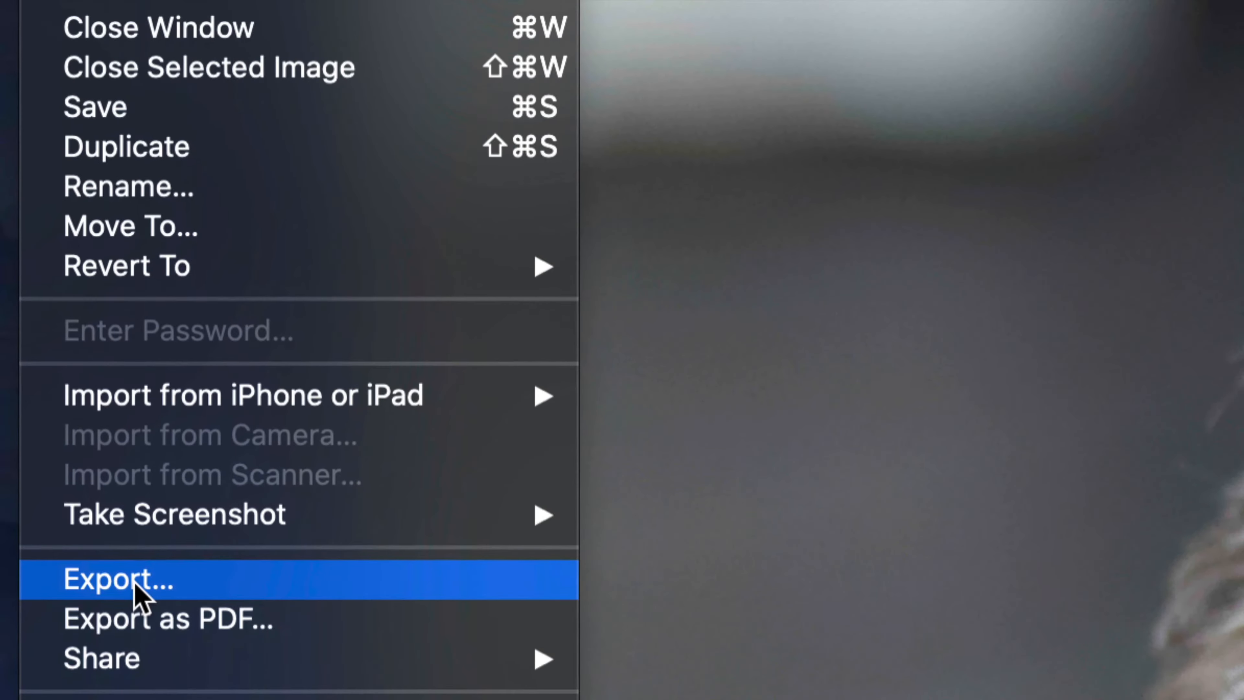
left_click(136, 584)
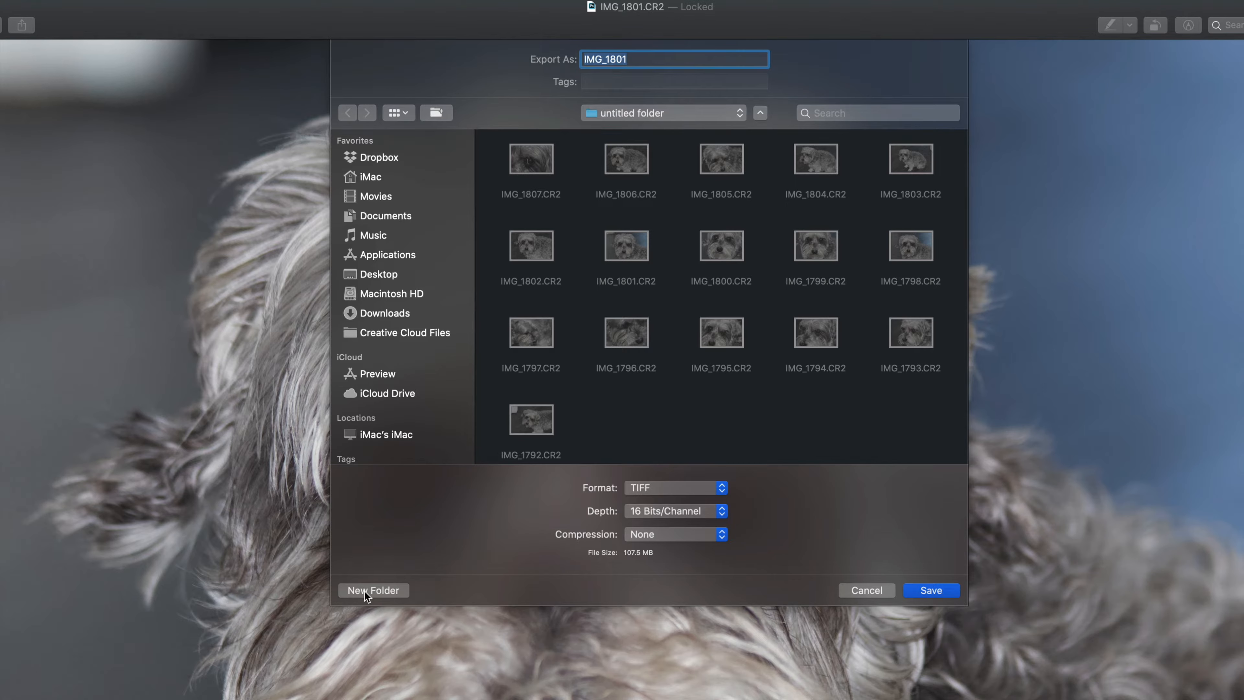
left_click(373, 590)
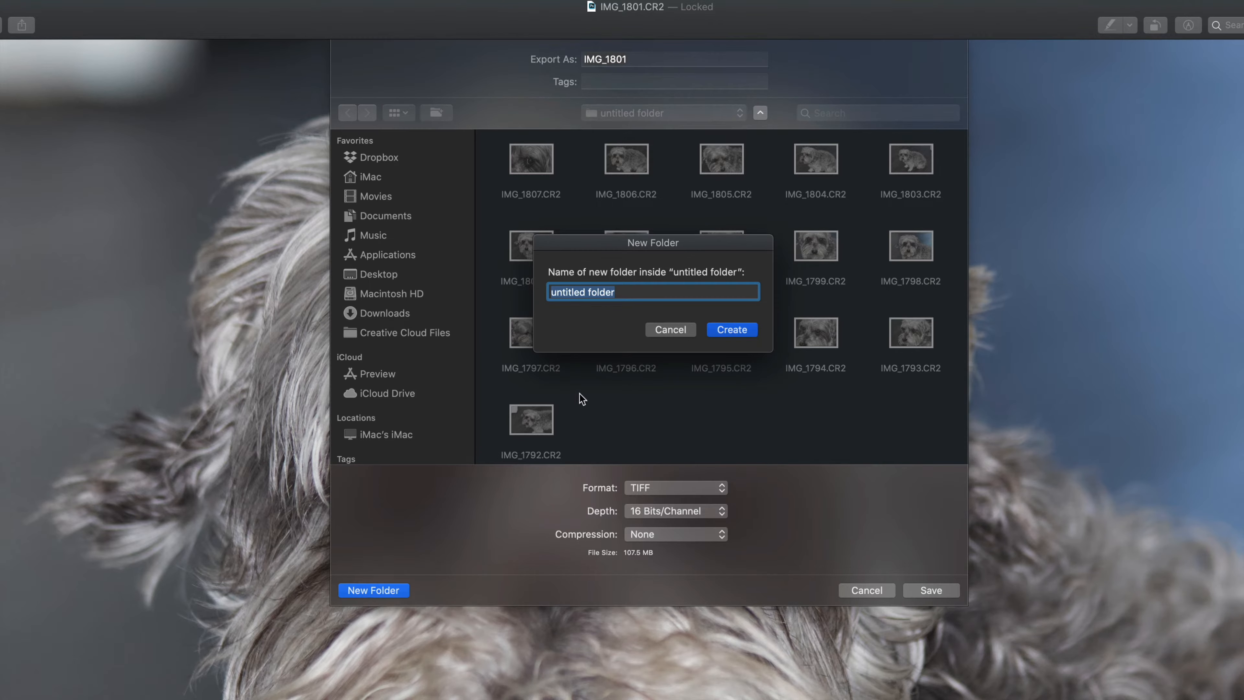
type("other")
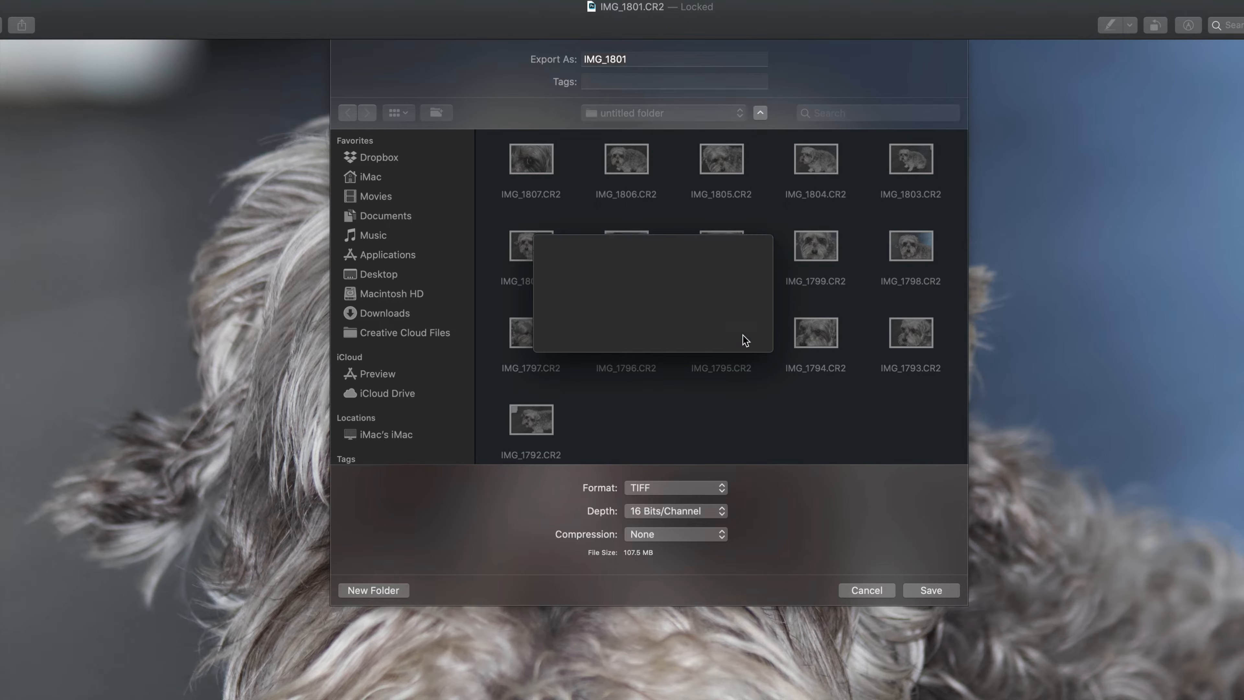
left_click(742, 335)
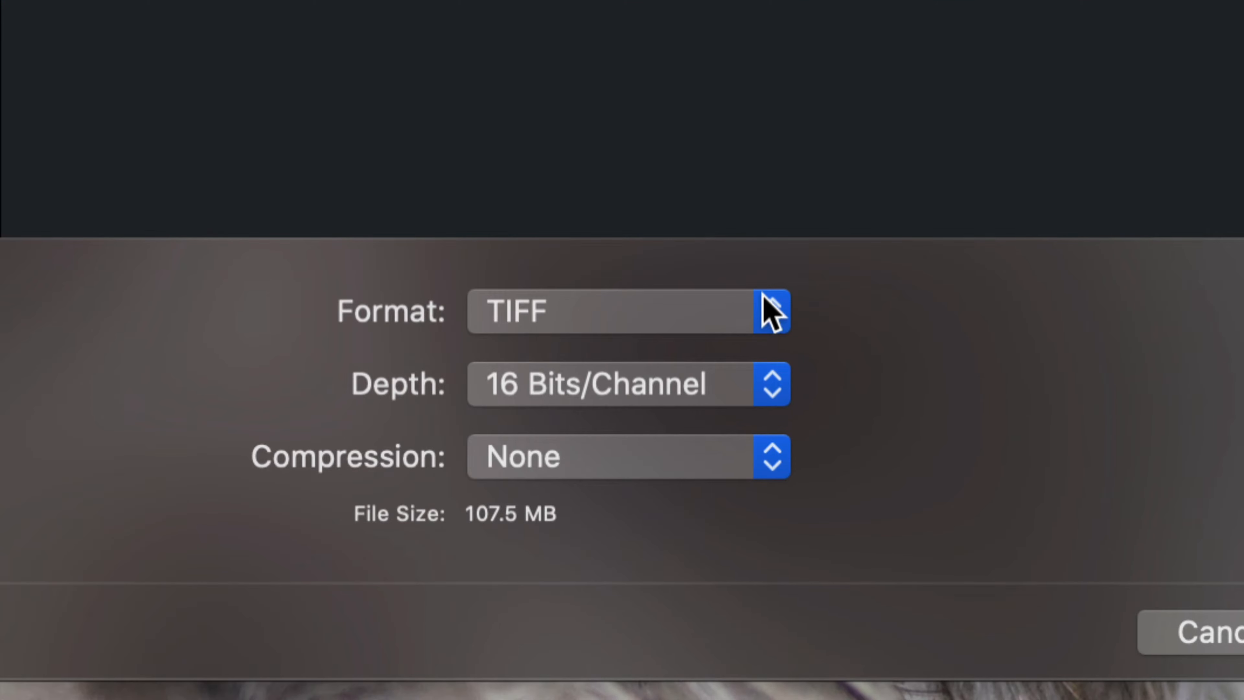
Step: Export the photo in JPEG format at the best quality, keeping the depth at 8 Bits/Channel
left_click(765, 305)
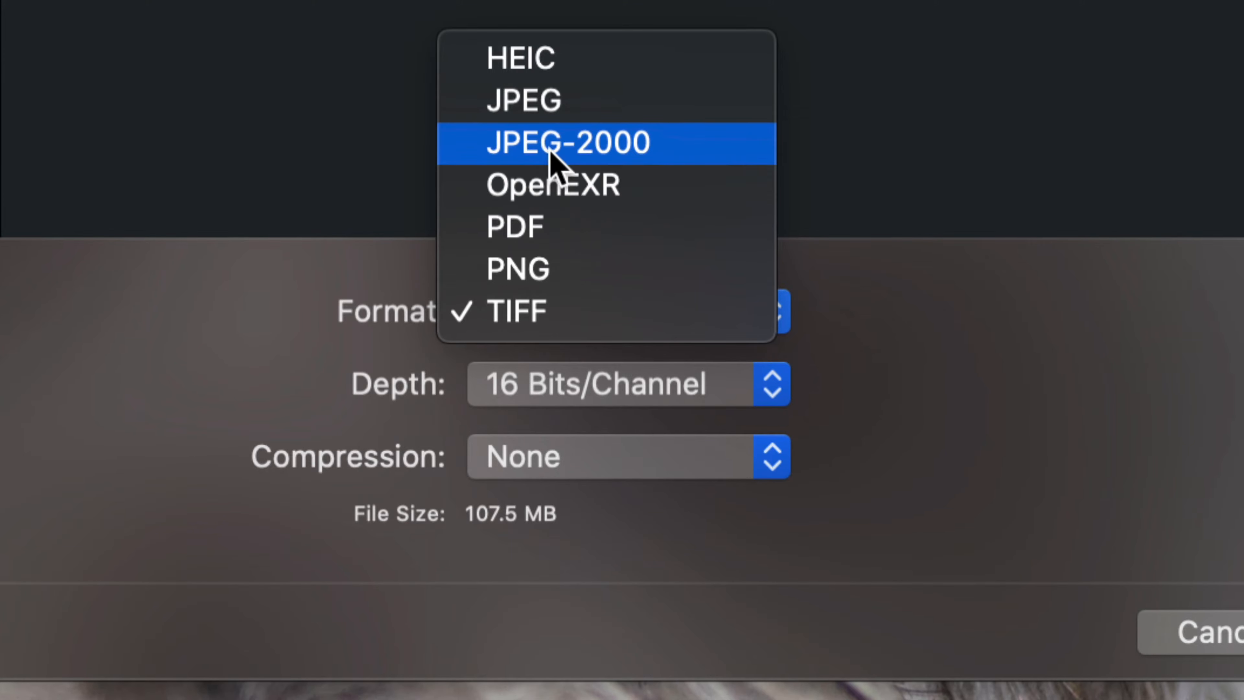
left_click(538, 100)
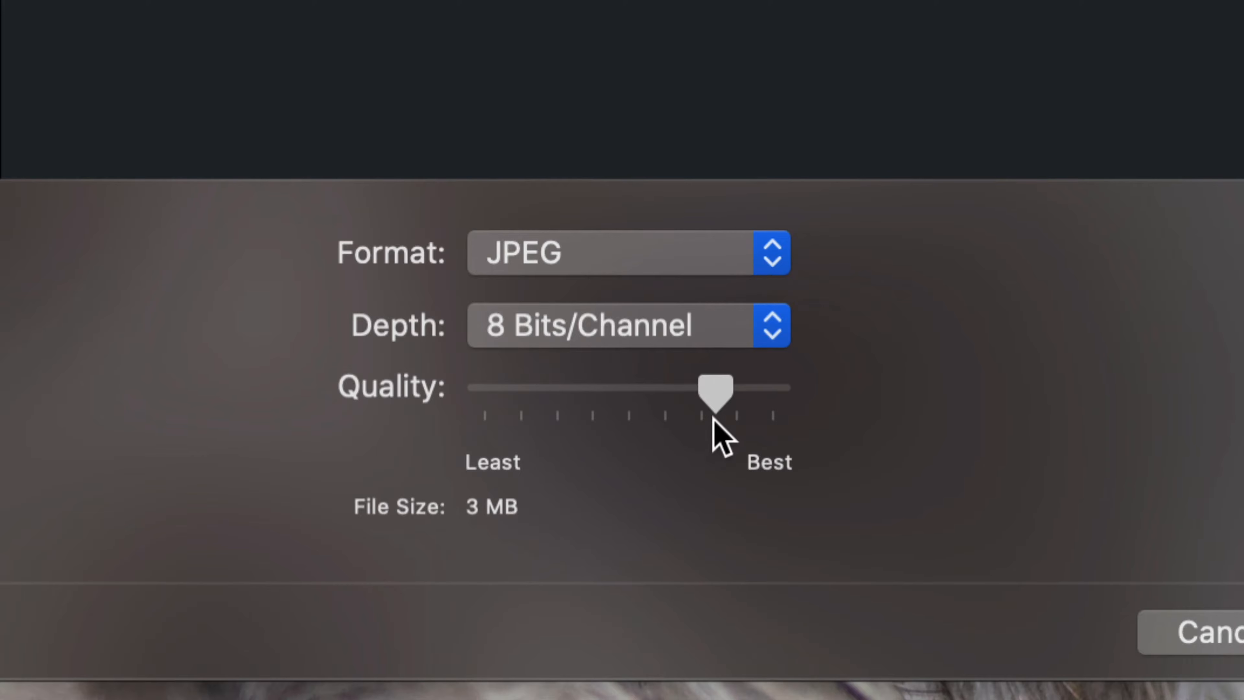
left_click_drag(708, 398, 795, 392)
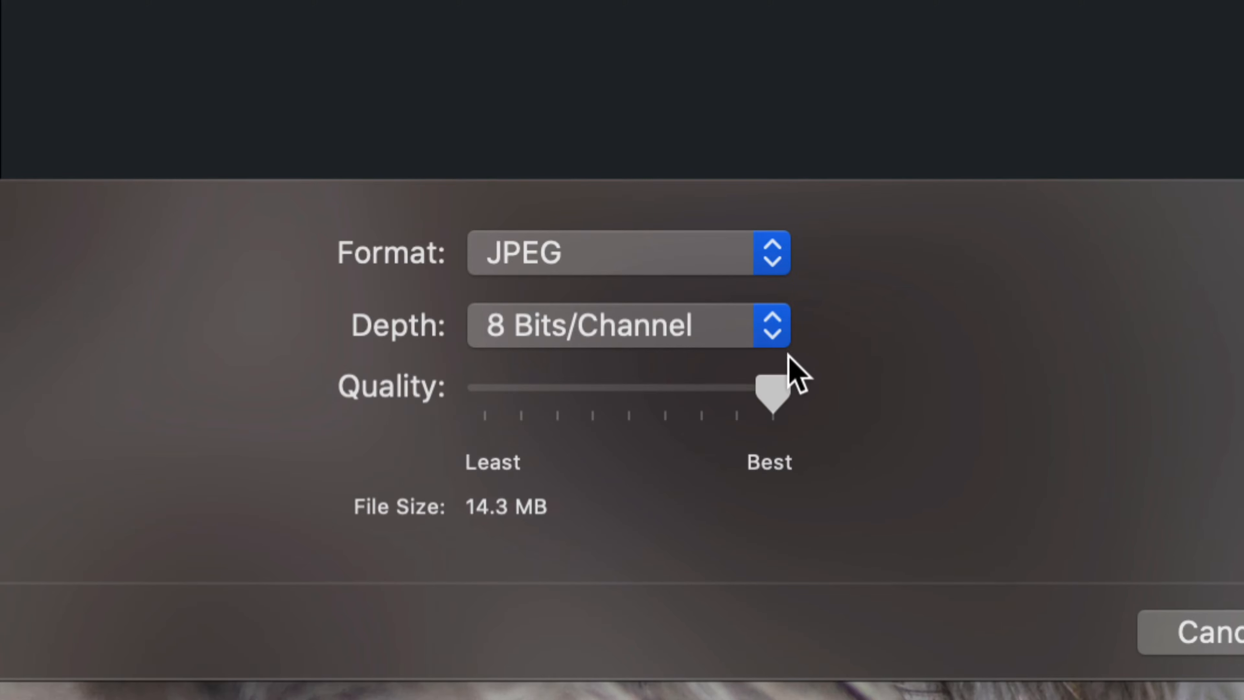
left_click(772, 338)
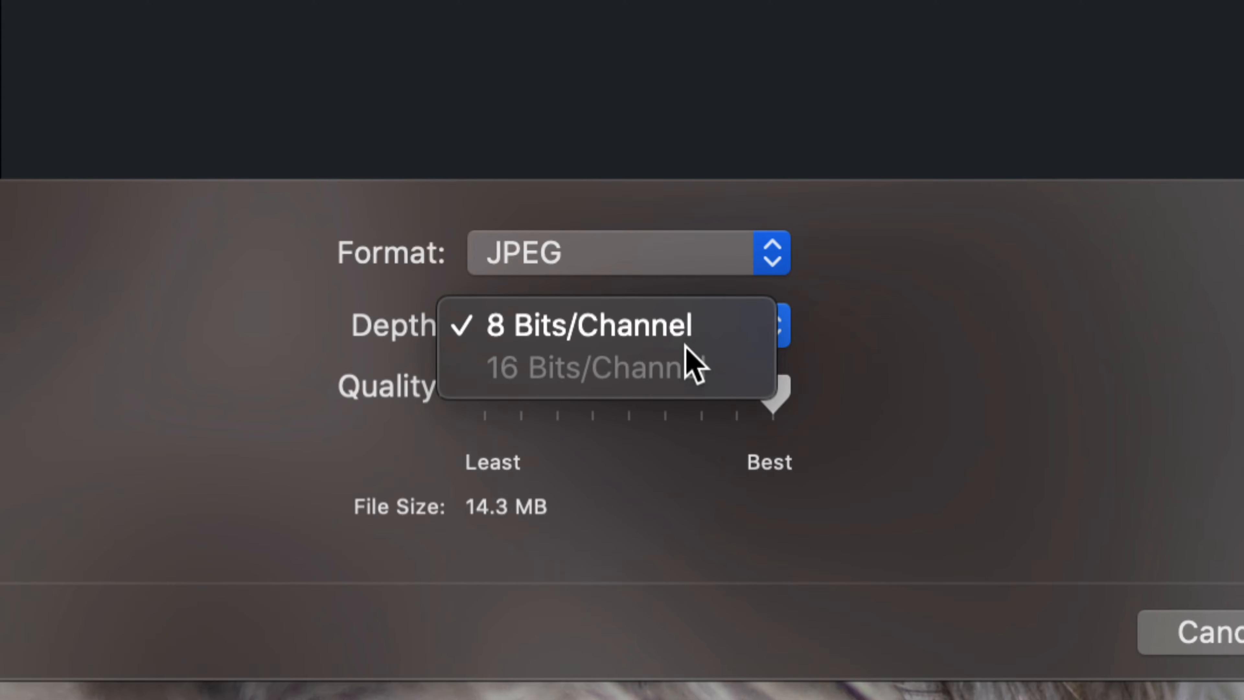
left_click(806, 349)
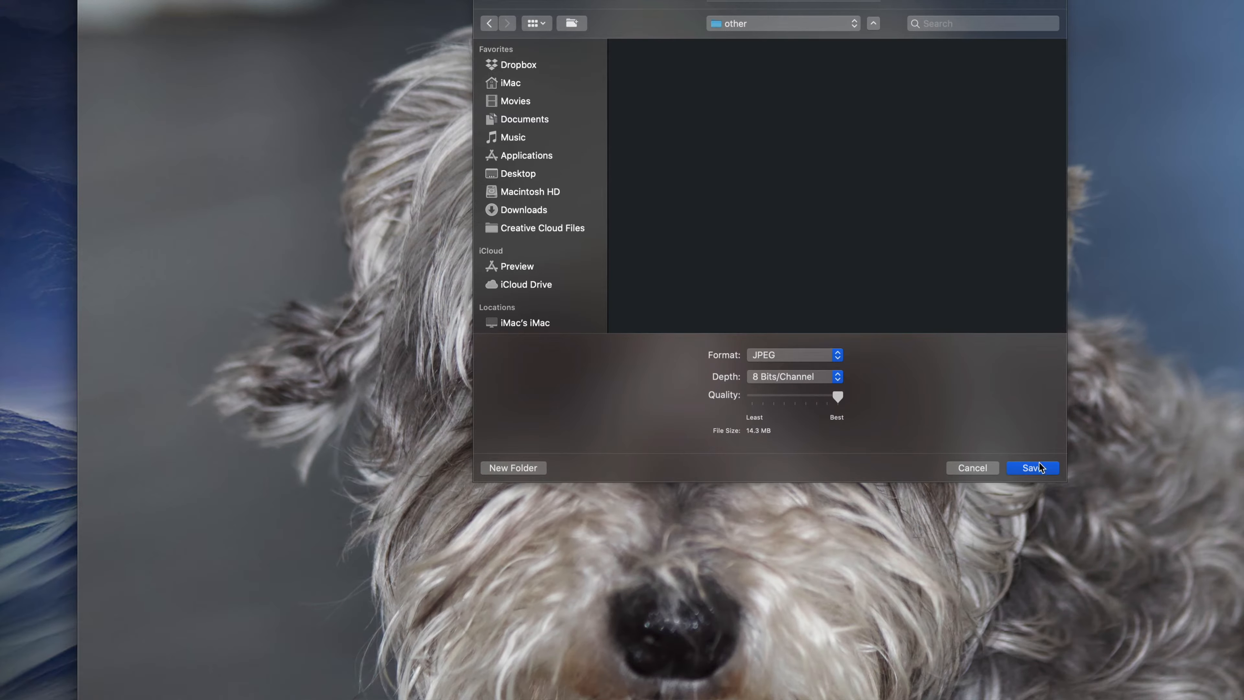
left_click(1038, 468)
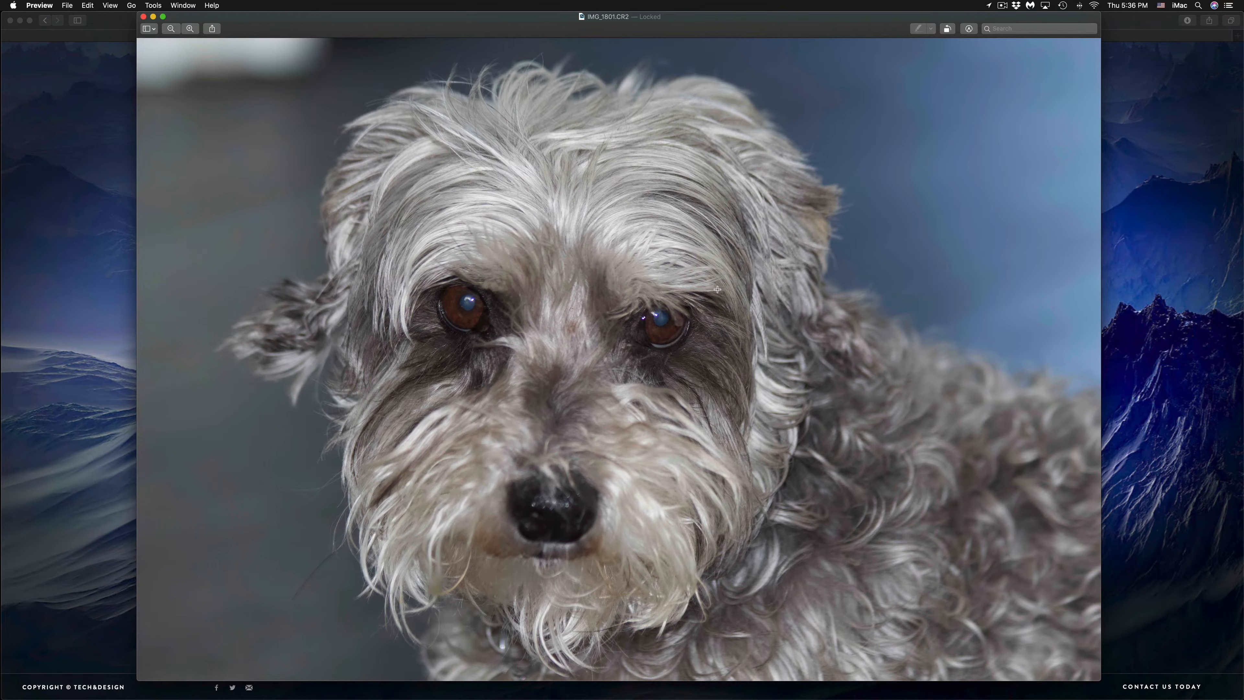
Step: Switch to the Finder window holding the raw photos and open the "other" folder
key("ctrl+Up")
left_click(789, 569)
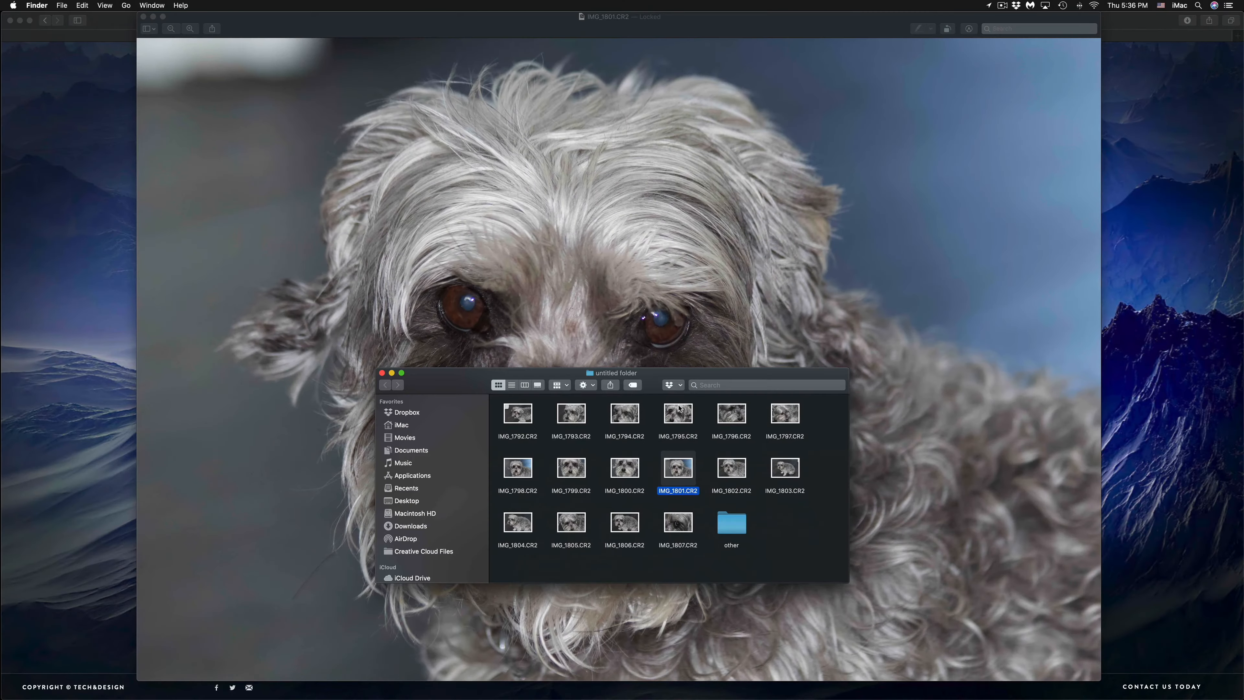
left_click_drag(656, 381, 669, 215)
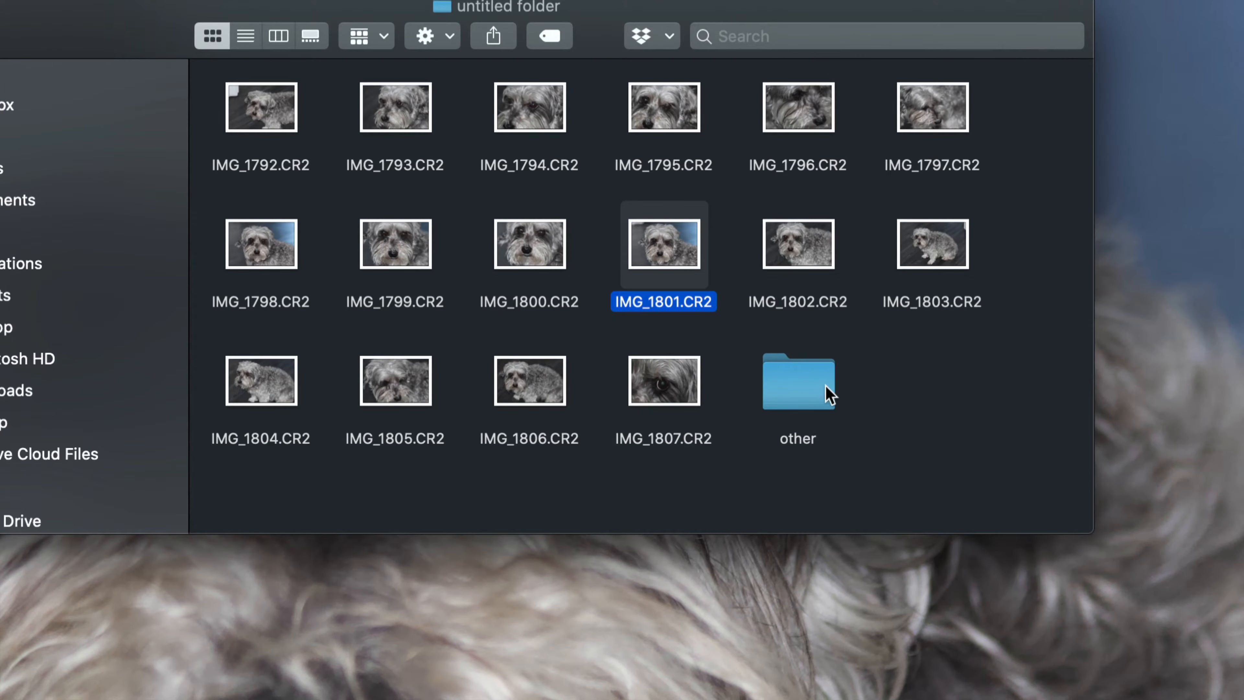
left_click(755, 358)
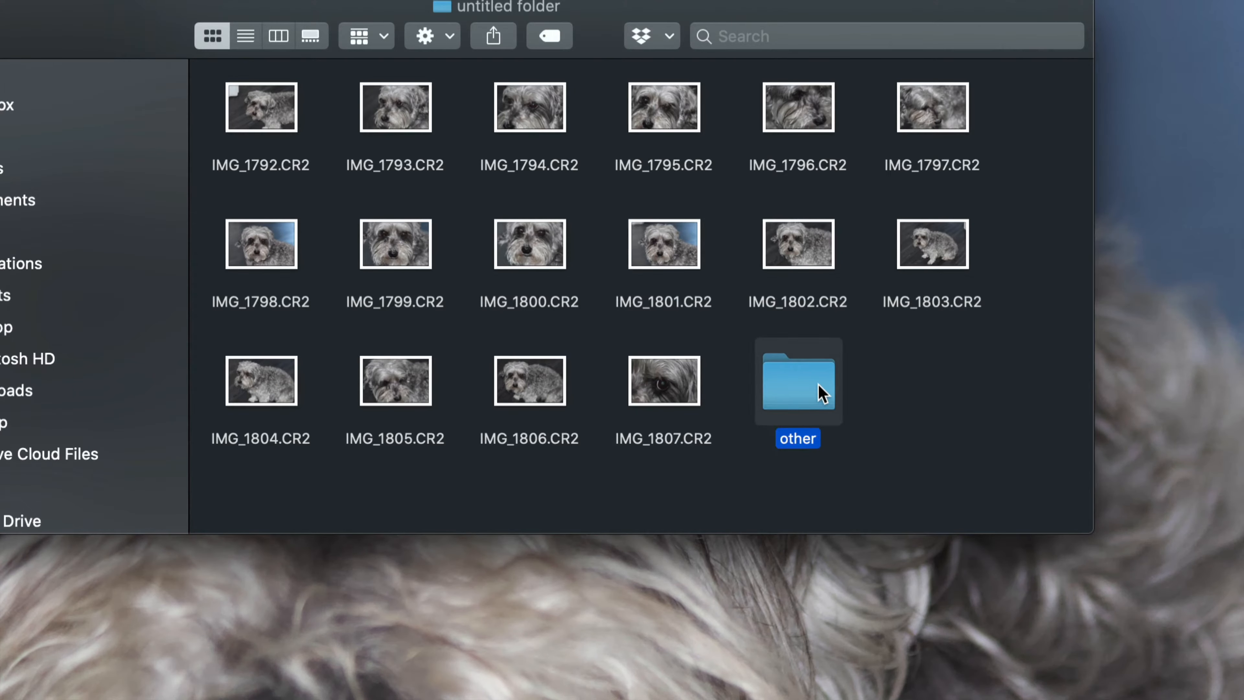
double_click(791, 386)
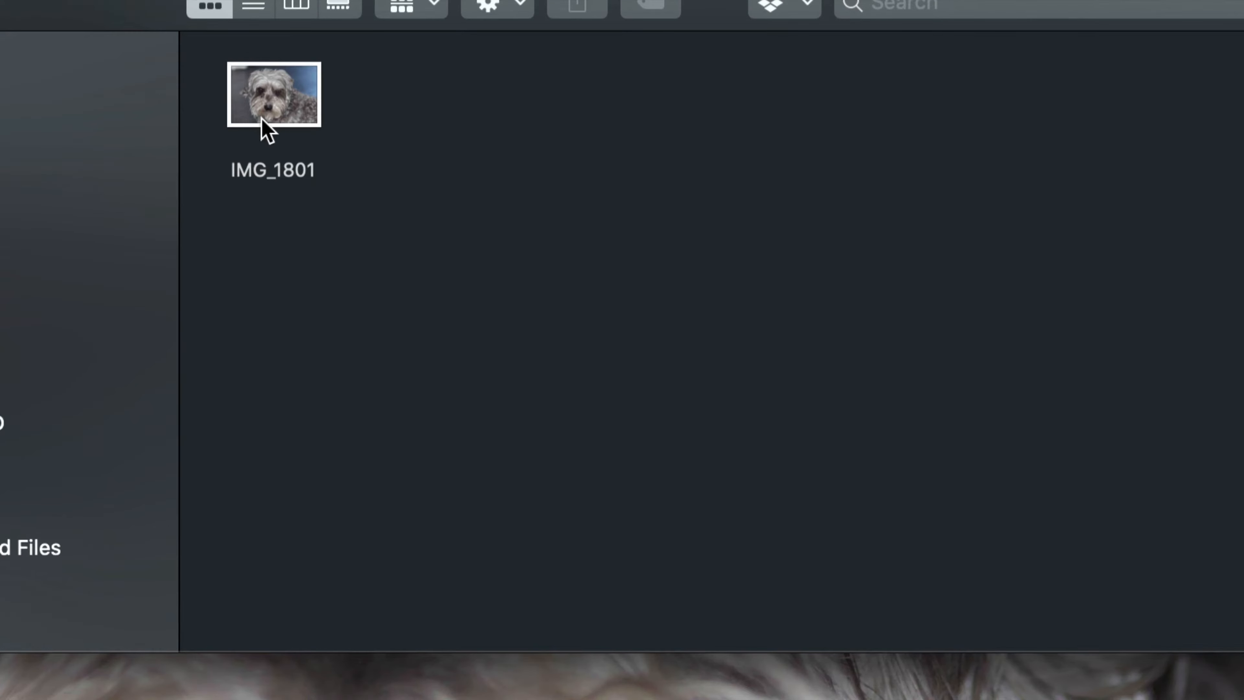
Step: Examine the file information of the exported IMG_1801, checking its kind and image details, and close the info window
left_click(252, 126)
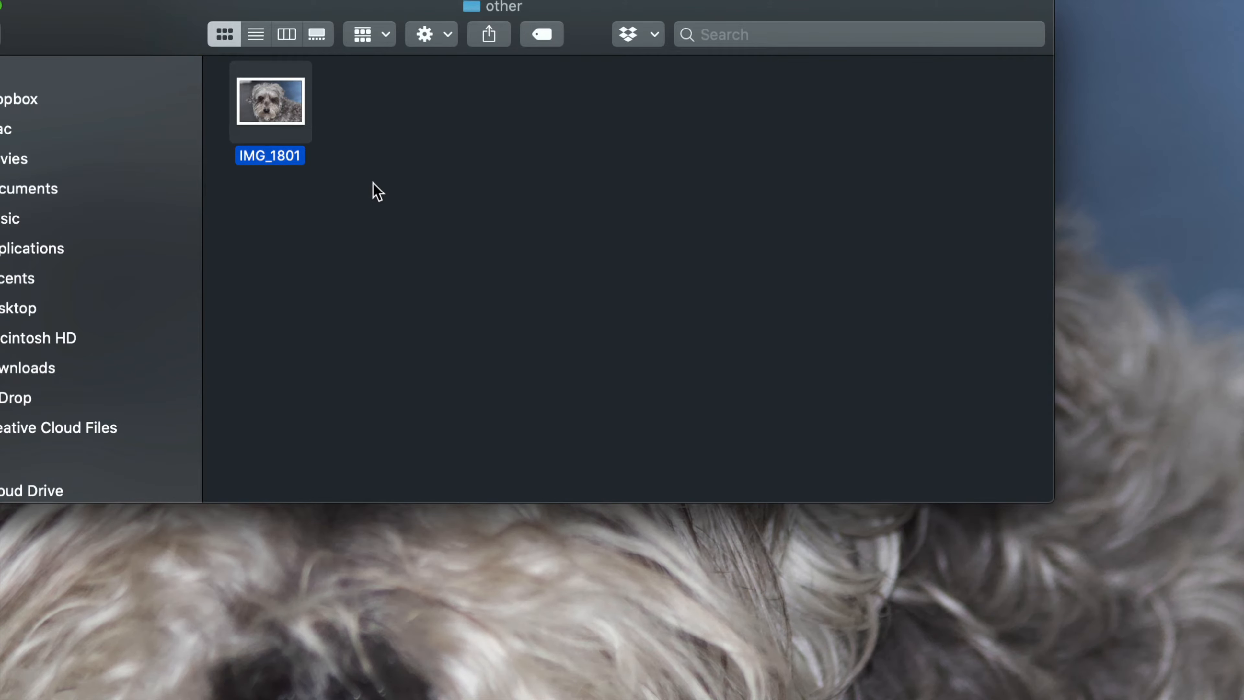
right_click(299, 119)
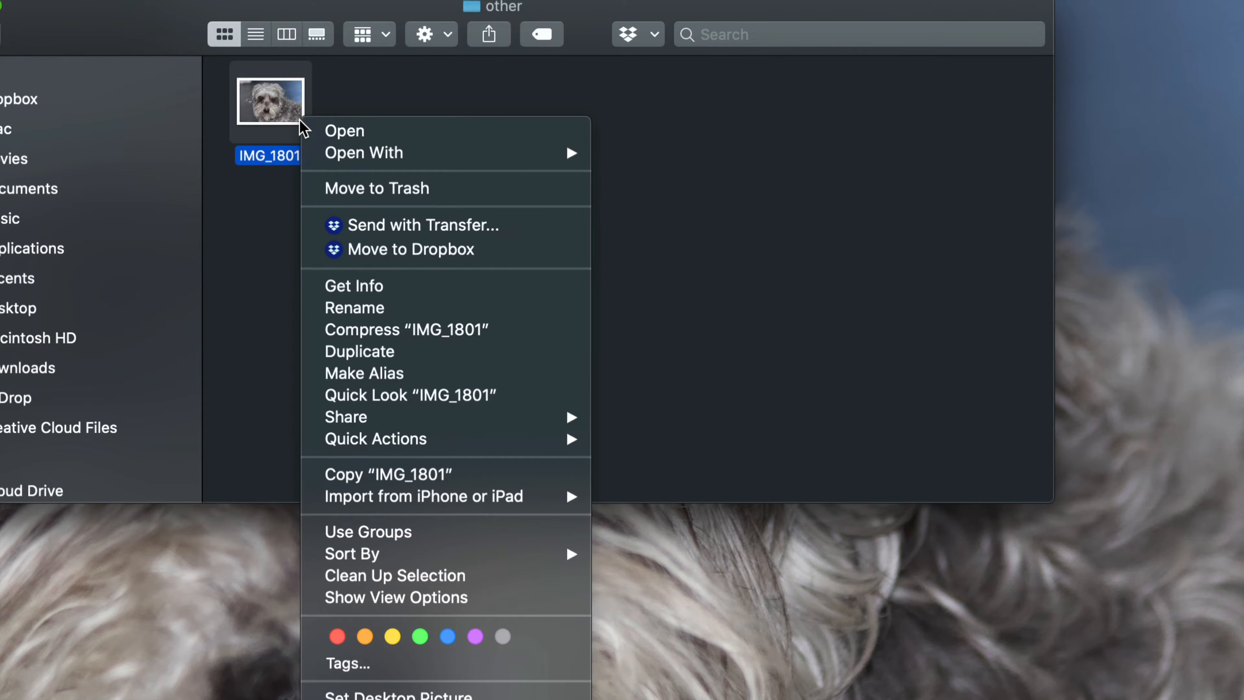
left_click(437, 288)
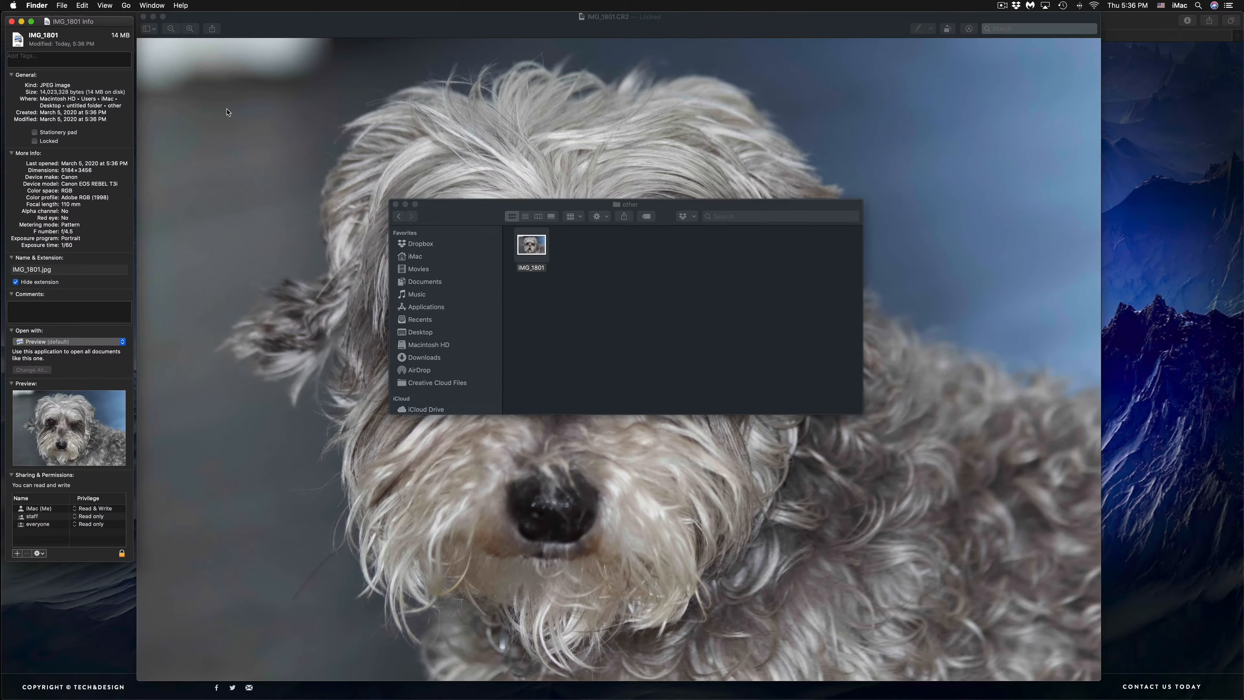
left_click_drag(75, 21, 522, 81)
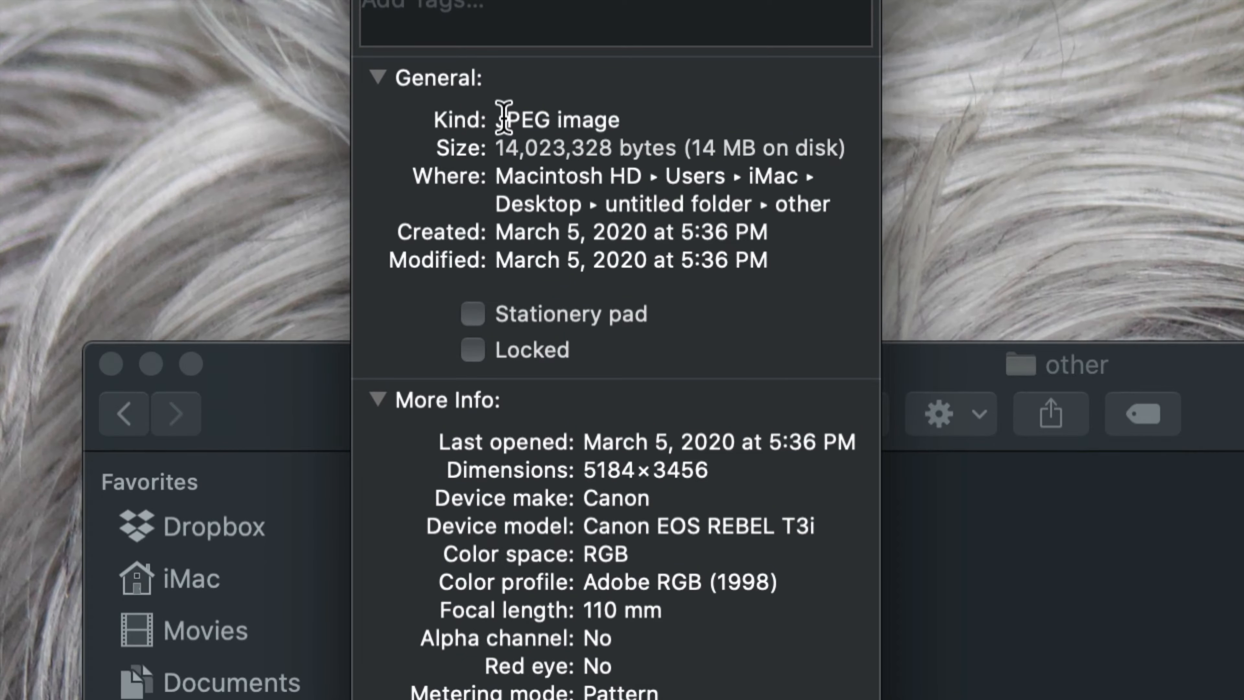
mouse_move(500, 114)
left_mouse_down()
mouse_move(607, 119)
mouse_move(497, 112)
left_mouse_up()
left_click(626, 121)
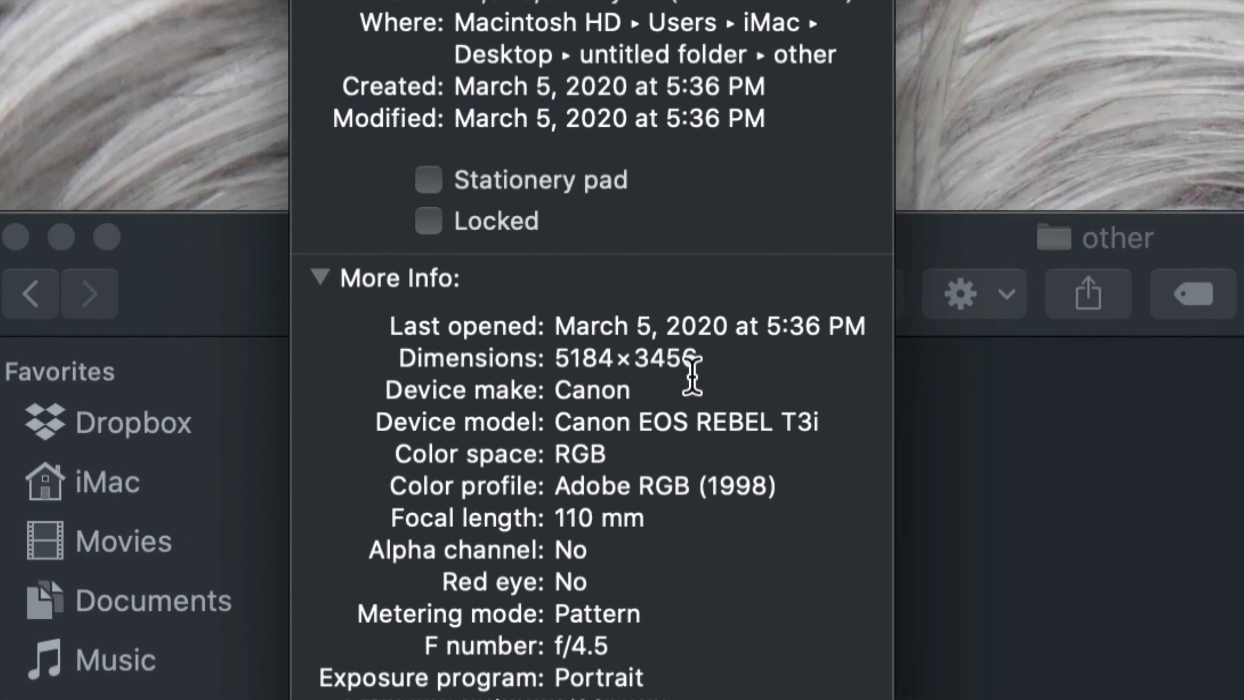
triple_click(563, 324)
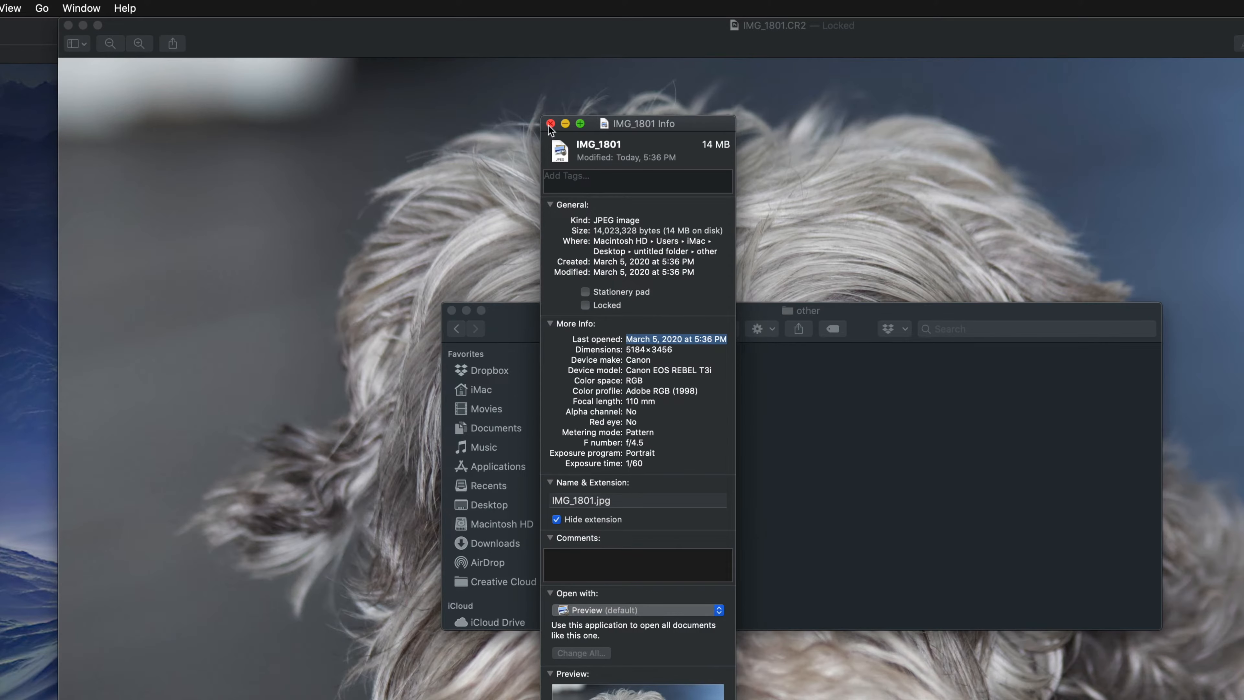
left_click(549, 124)
right_click(739, 499)
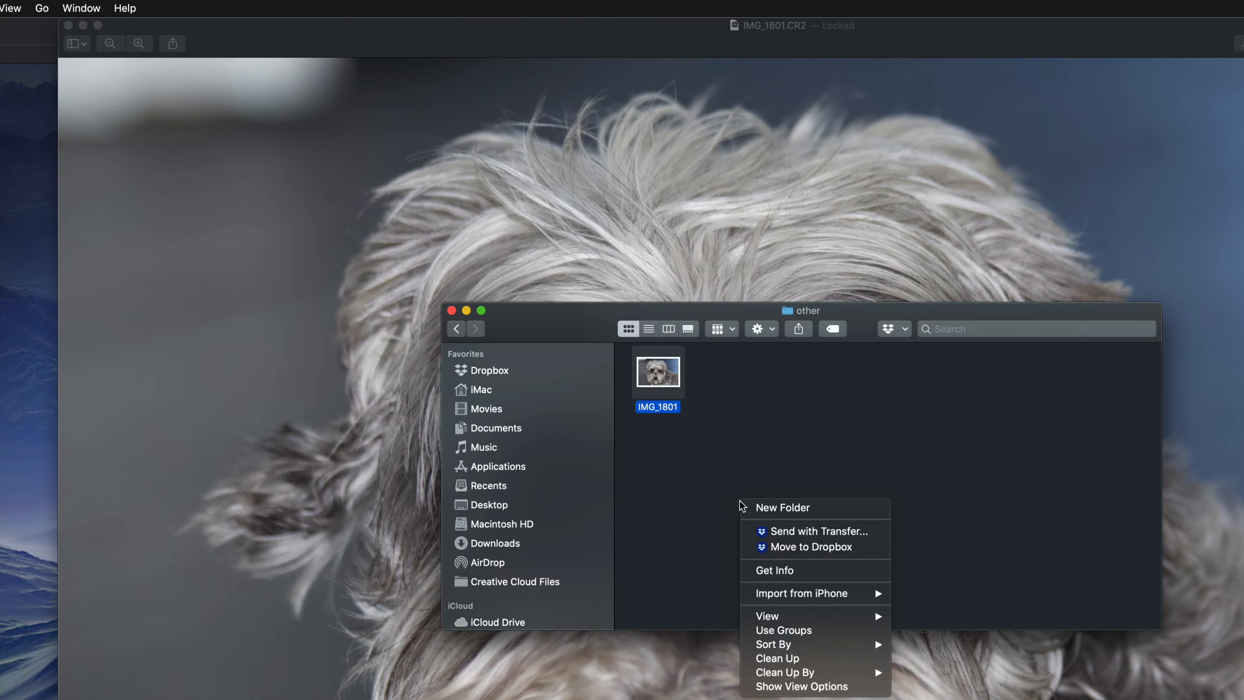
left_click(648, 457)
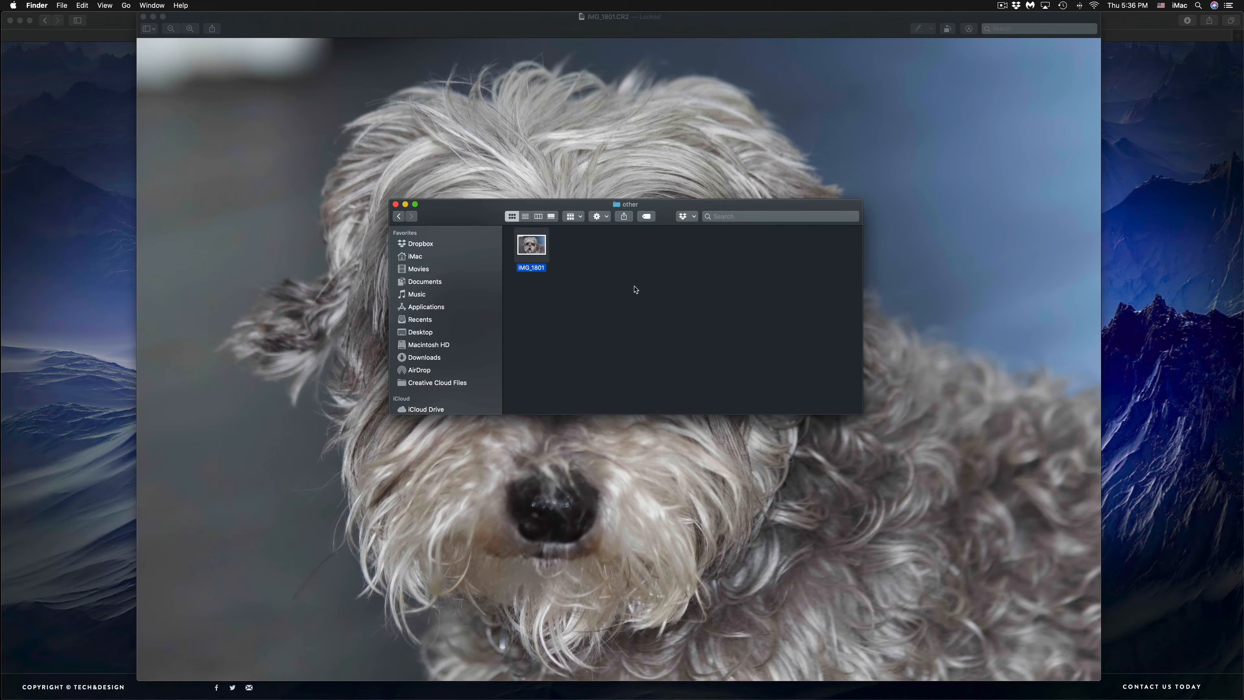
left_click(635, 289)
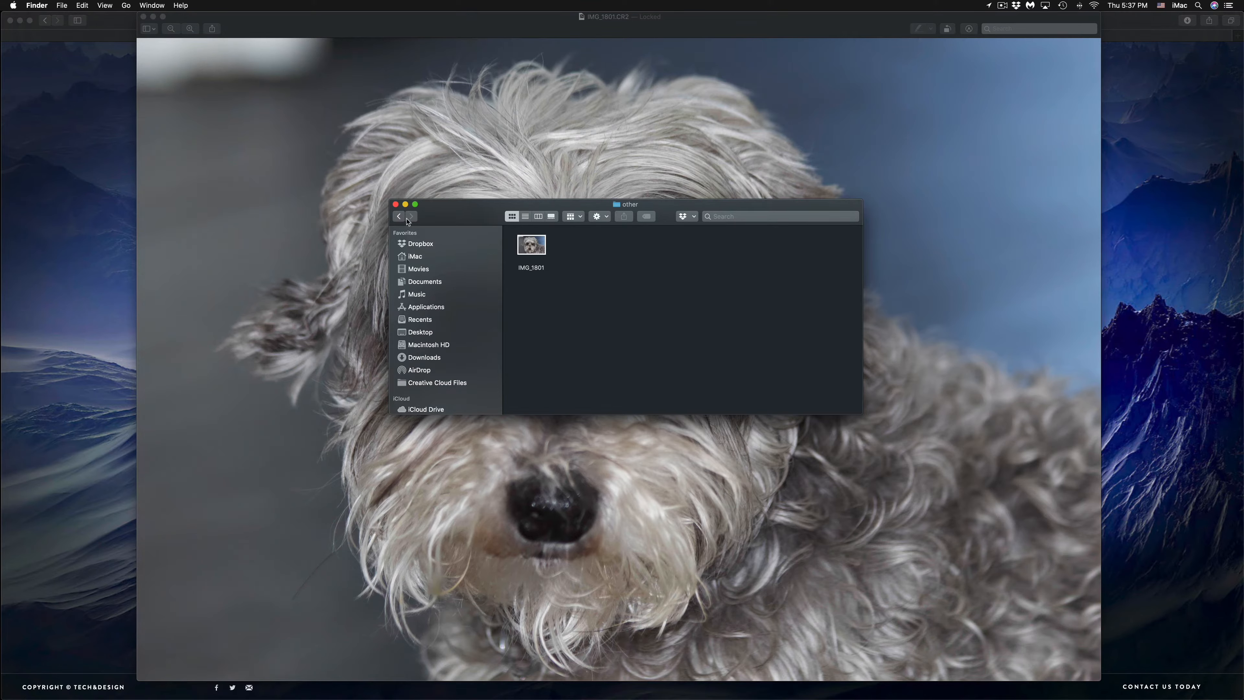
Step: Return to the parent folder with the raw photos and close the IMG_1801.CR2 image window
left_click(401, 217)
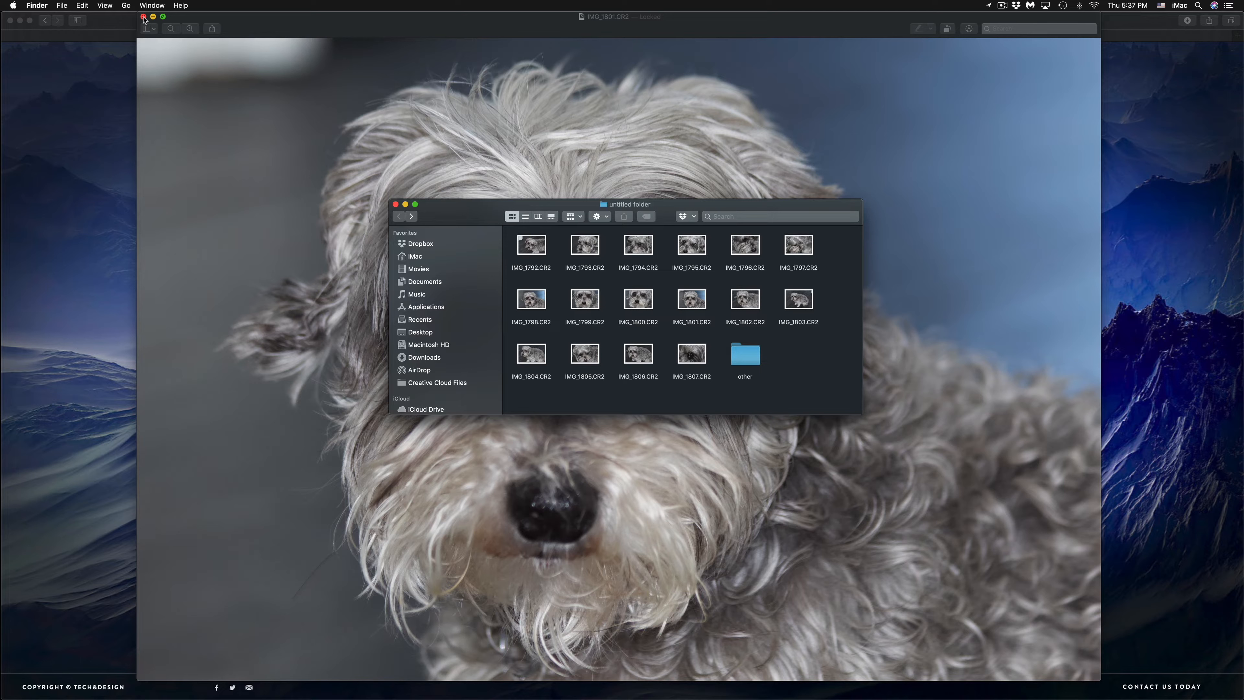
left_click(144, 17)
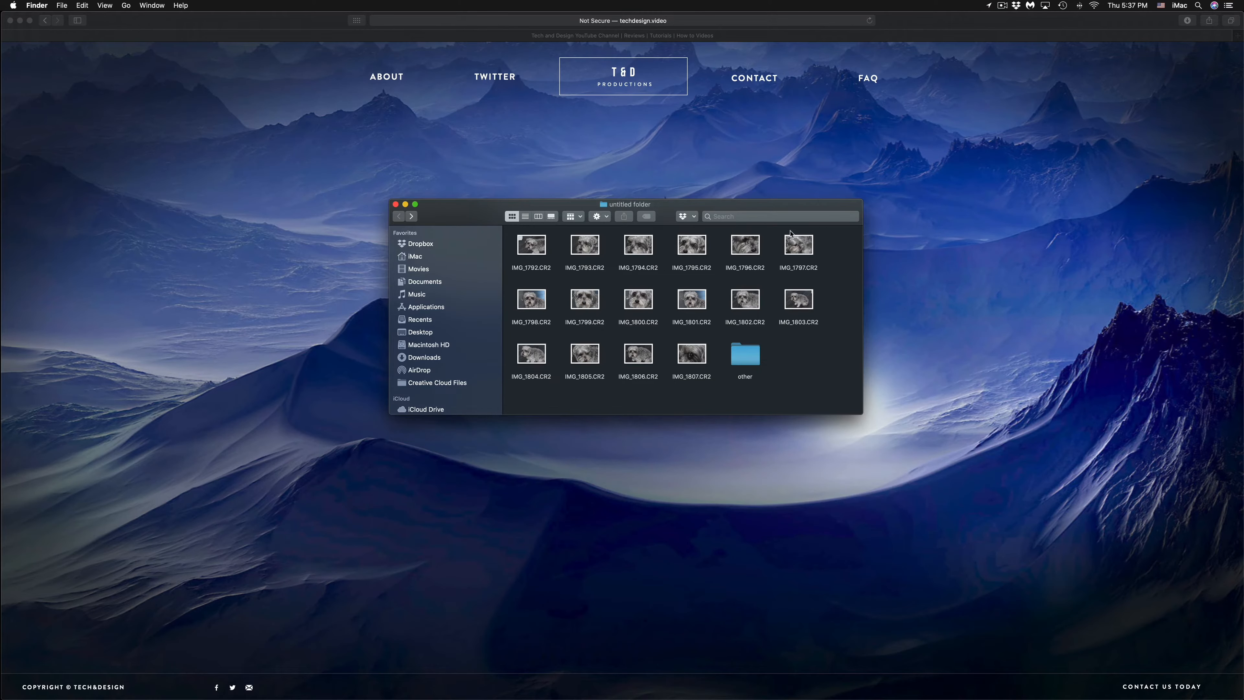
Step: Select all the CR2 files from IMG_1792 to IMG_1807, excluding the "other" folder, and open them together in Preview
left_click_drag(844, 248, 529, 318)
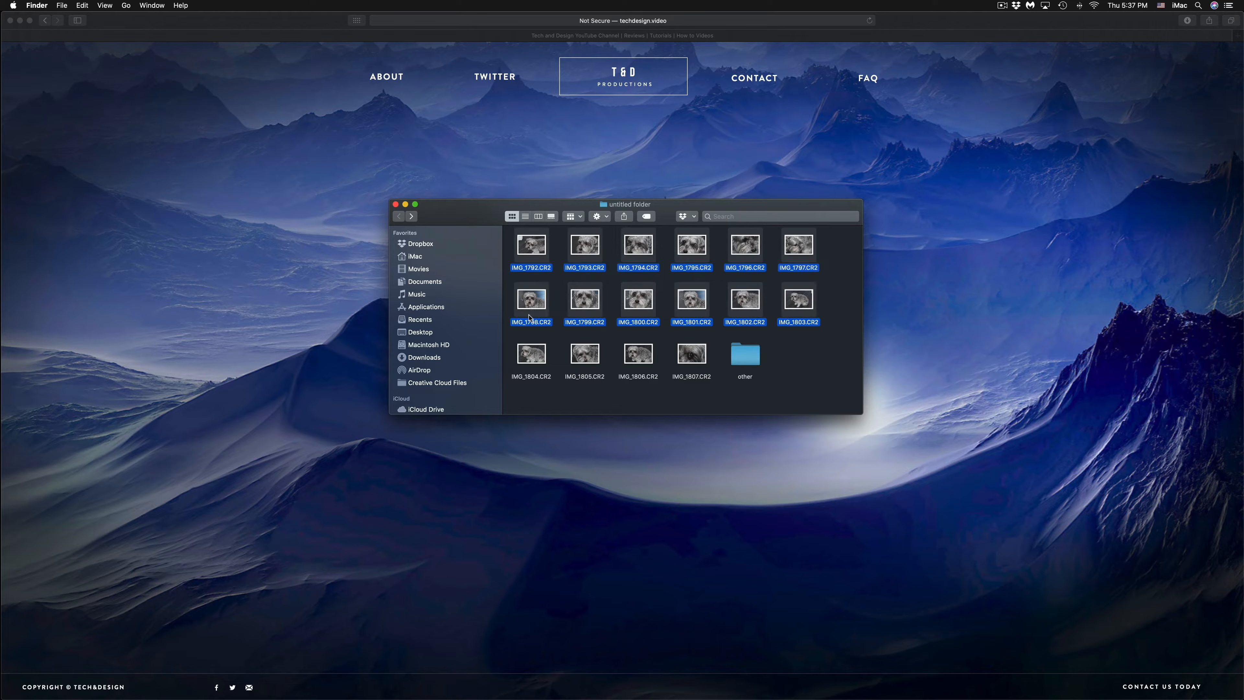
left_click(539, 353, "super")
left_click(587, 354, "super")
left_click(643, 357, "super")
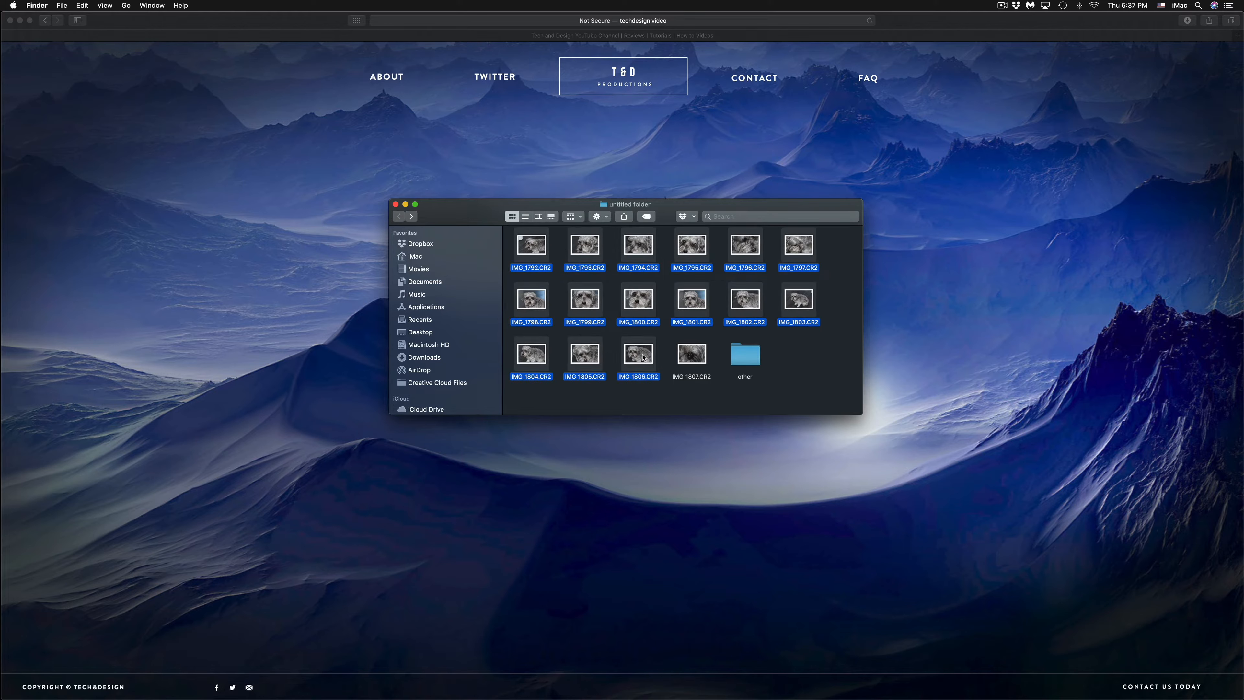
left_click(681, 358, "super")
right_click(682, 298)
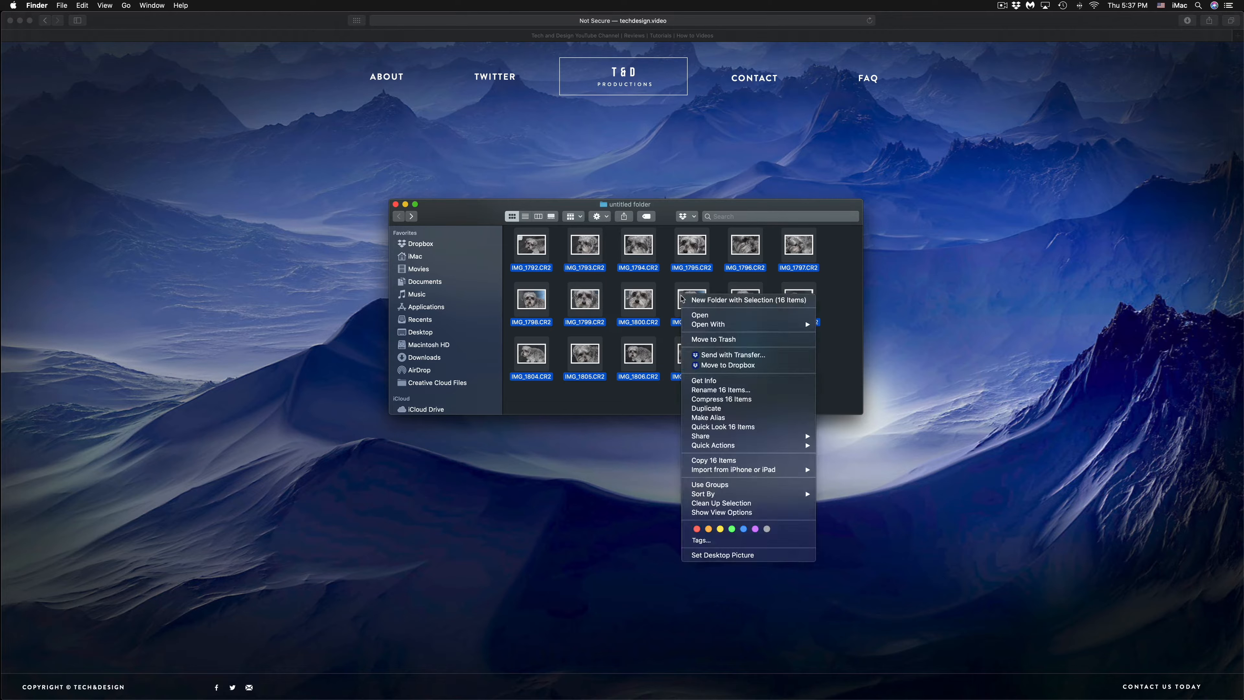
mouse_move(811, 324)
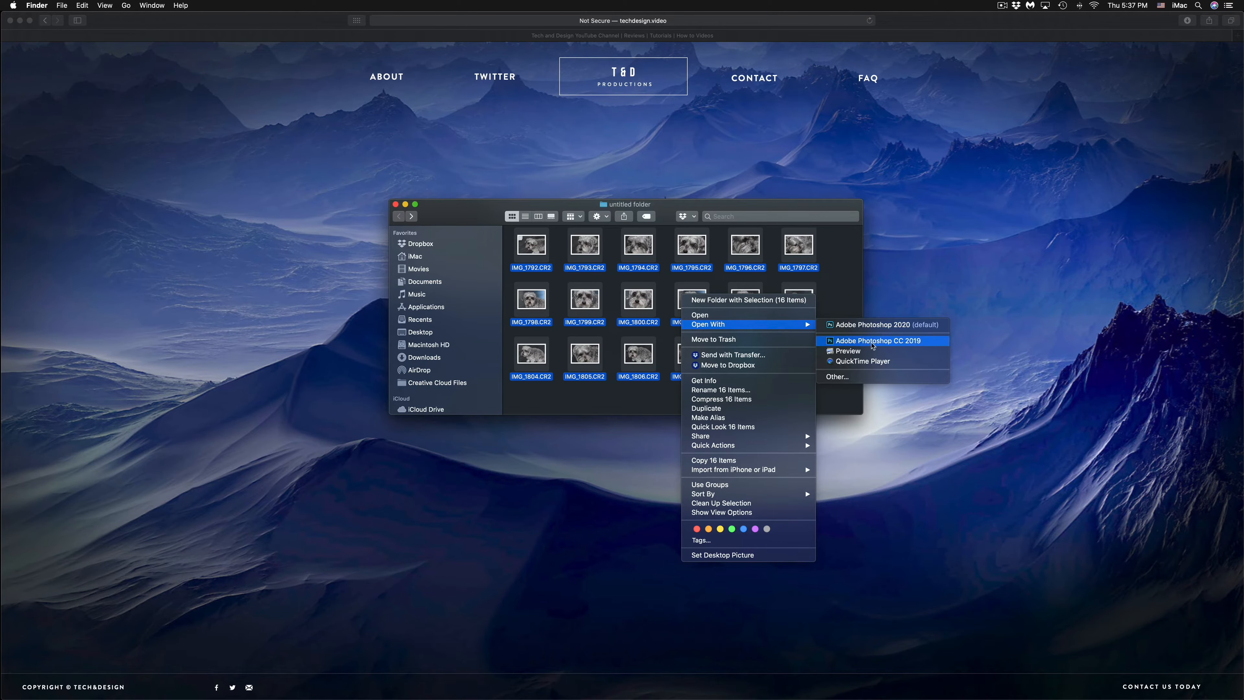
left_click(855, 351)
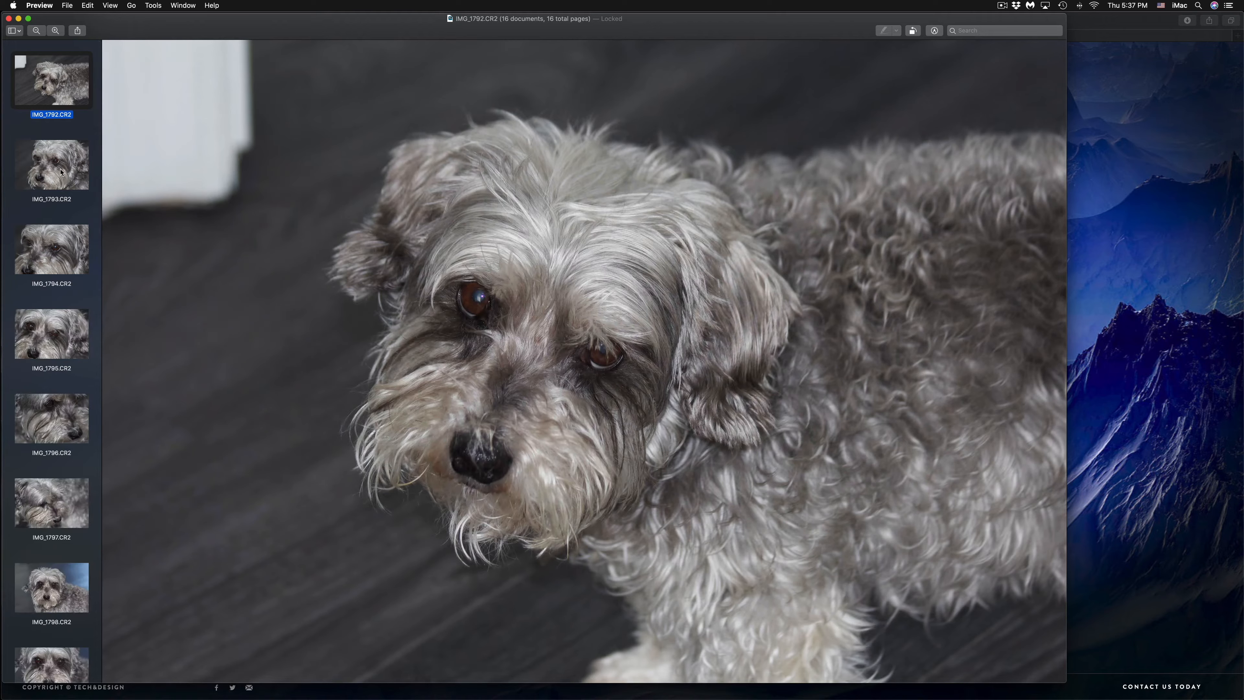
Step: Select all the opened CR2 images in the thumbnail list and start exporting the selected images
scroll(57, 173, "down", 15)
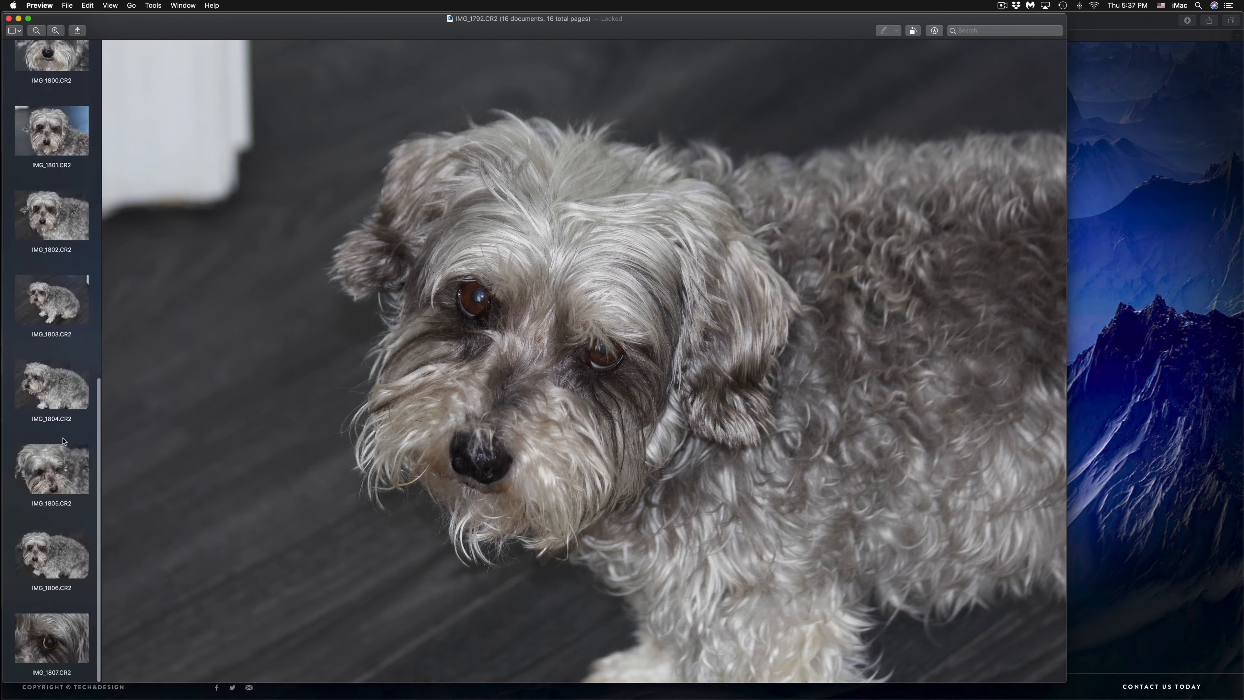
key("super+a")
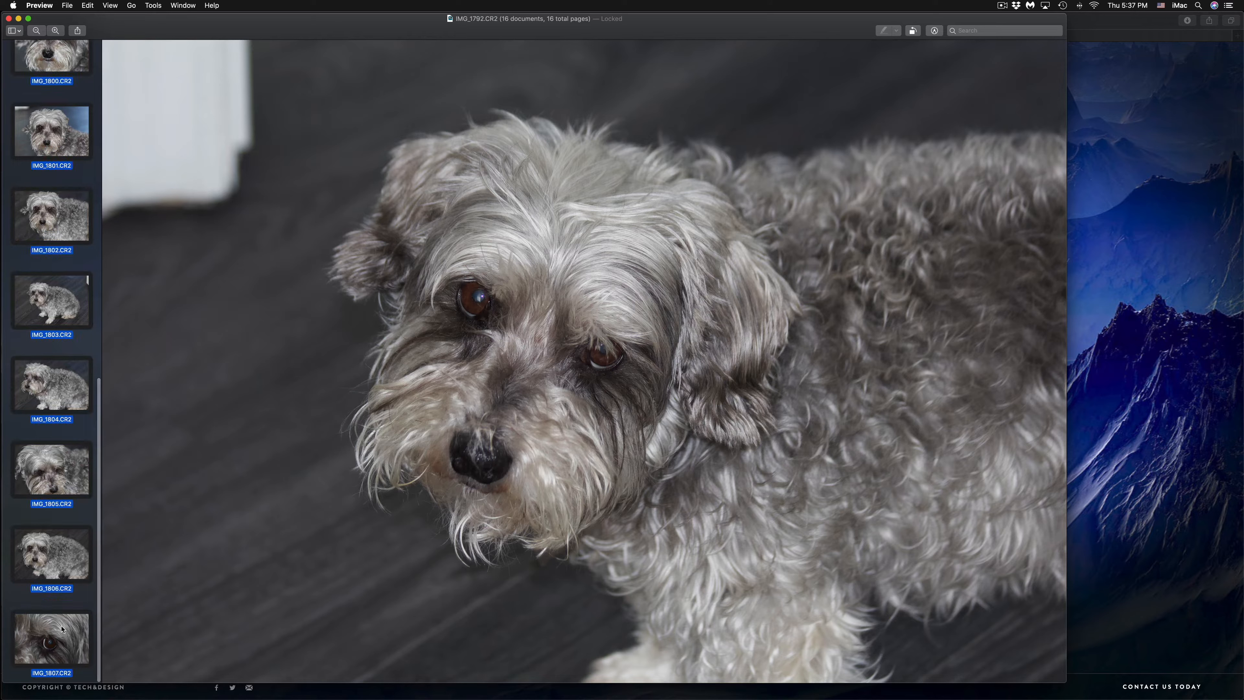
scroll(54, 522, "up", 10)
scroll(54, 522, "up", 5)
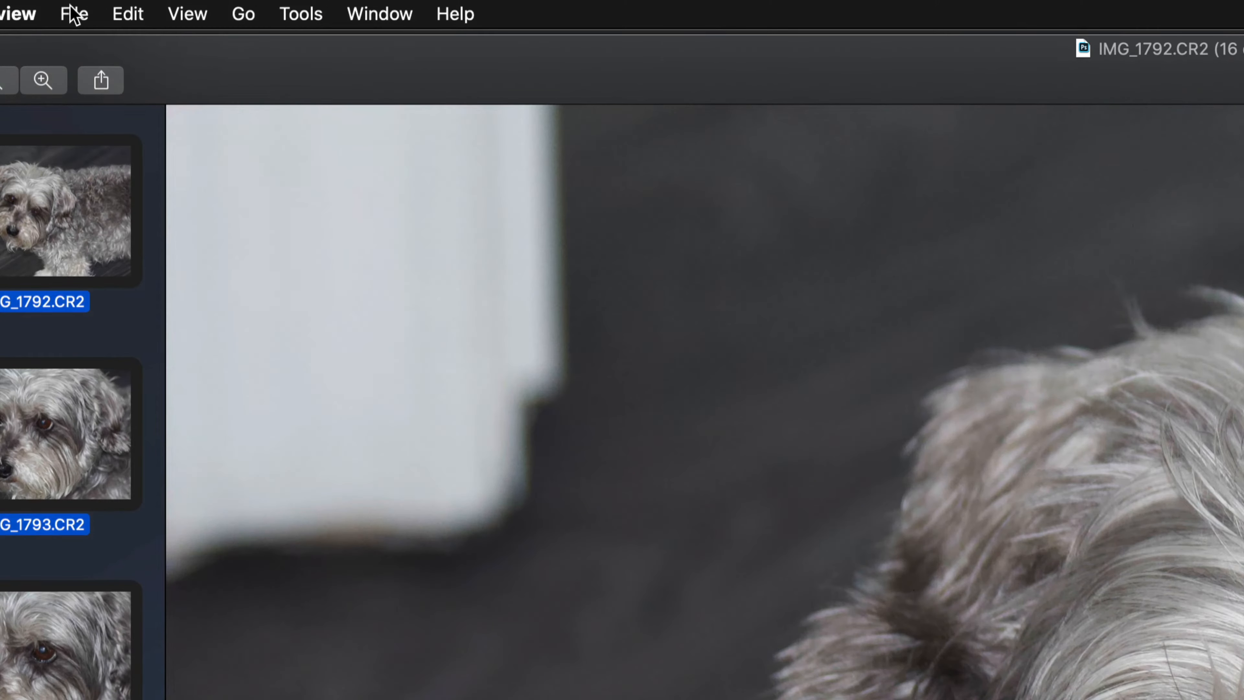
left_click(67, 5)
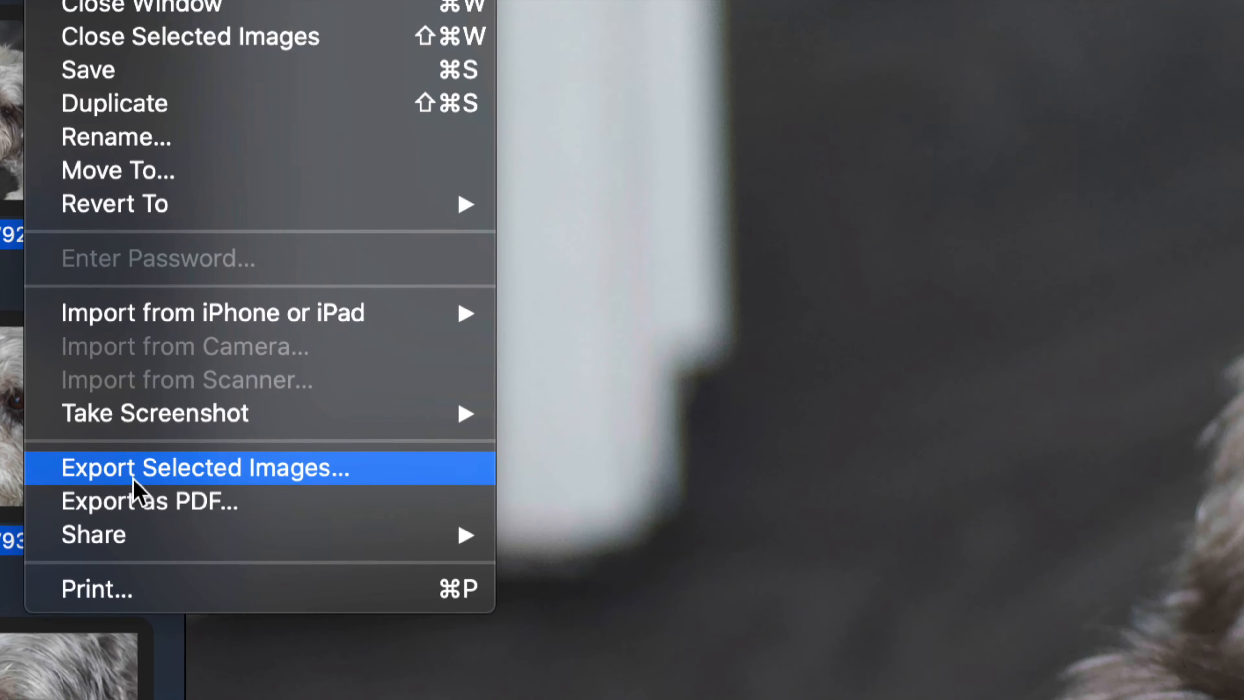
left_click(238, 477)
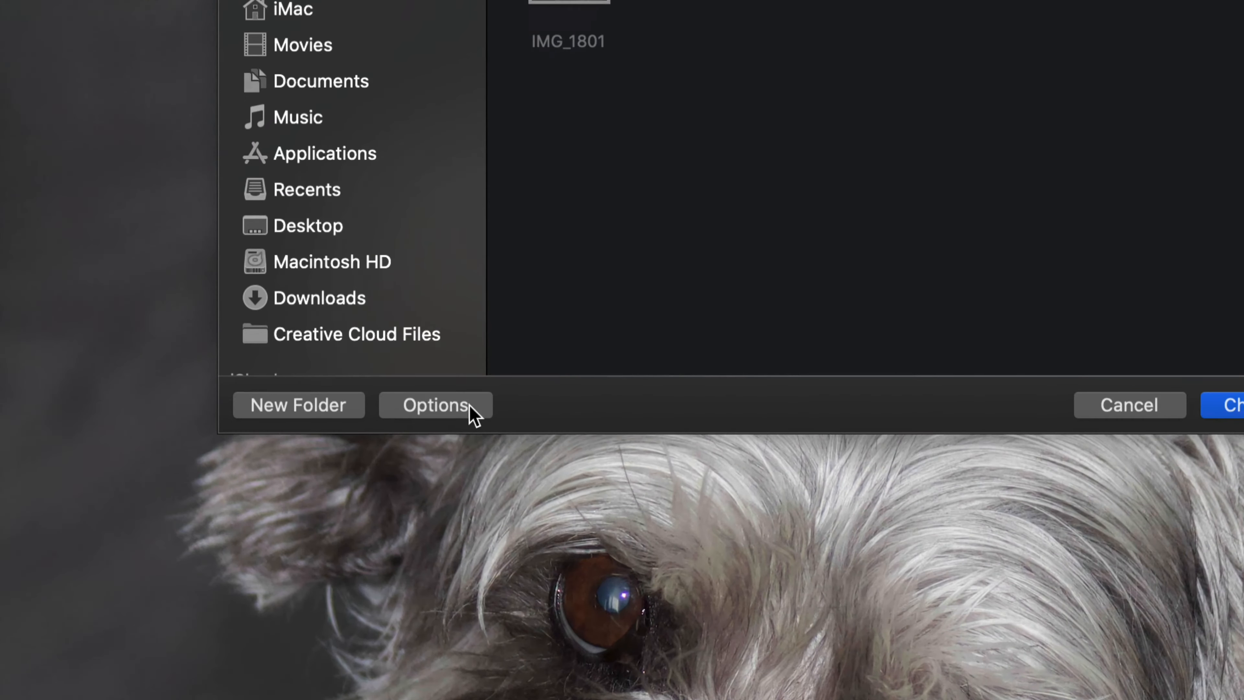
Step: Show the export options, set the format to JPEG at Best quality, and export the images into the "other" folder
left_click(475, 408)
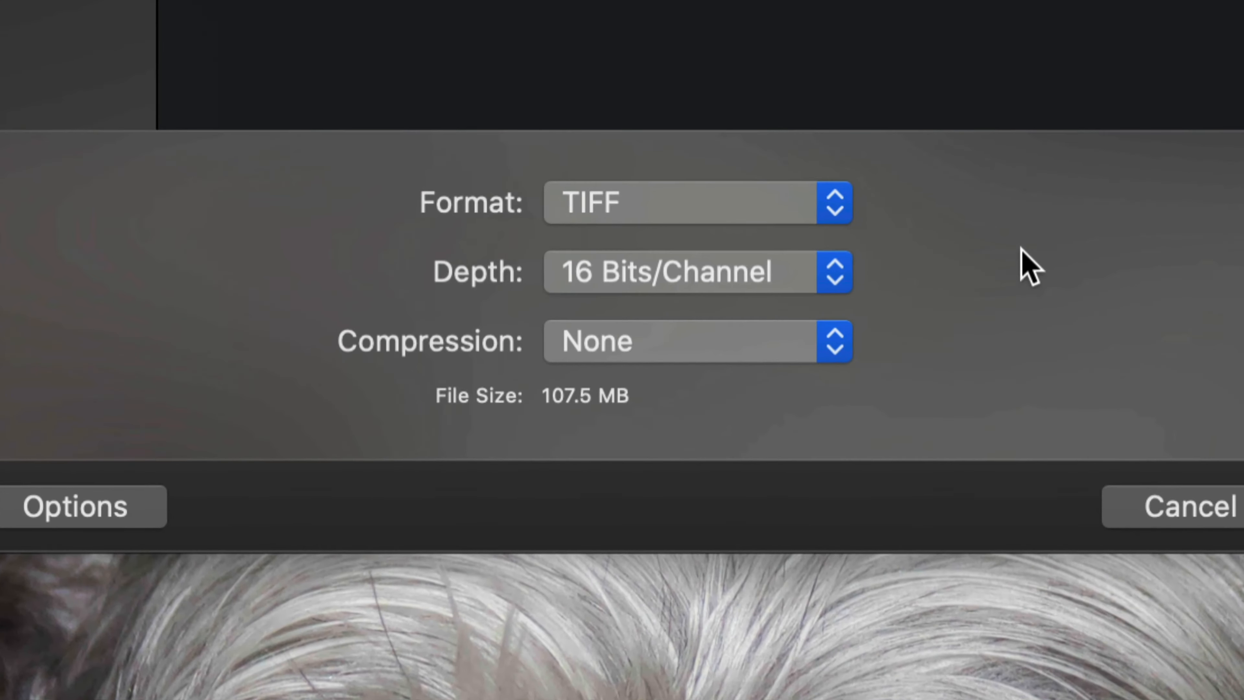
left_click(835, 206)
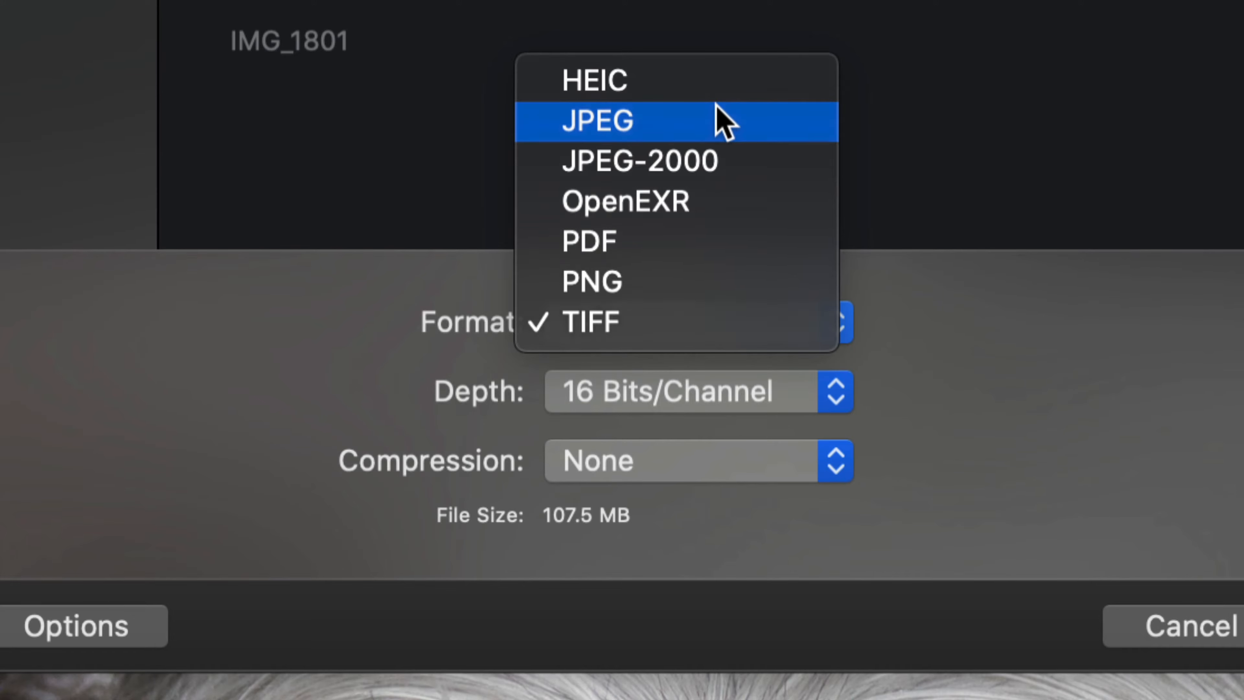
left_click(724, 122)
left_click_drag(783, 400, 897, 416)
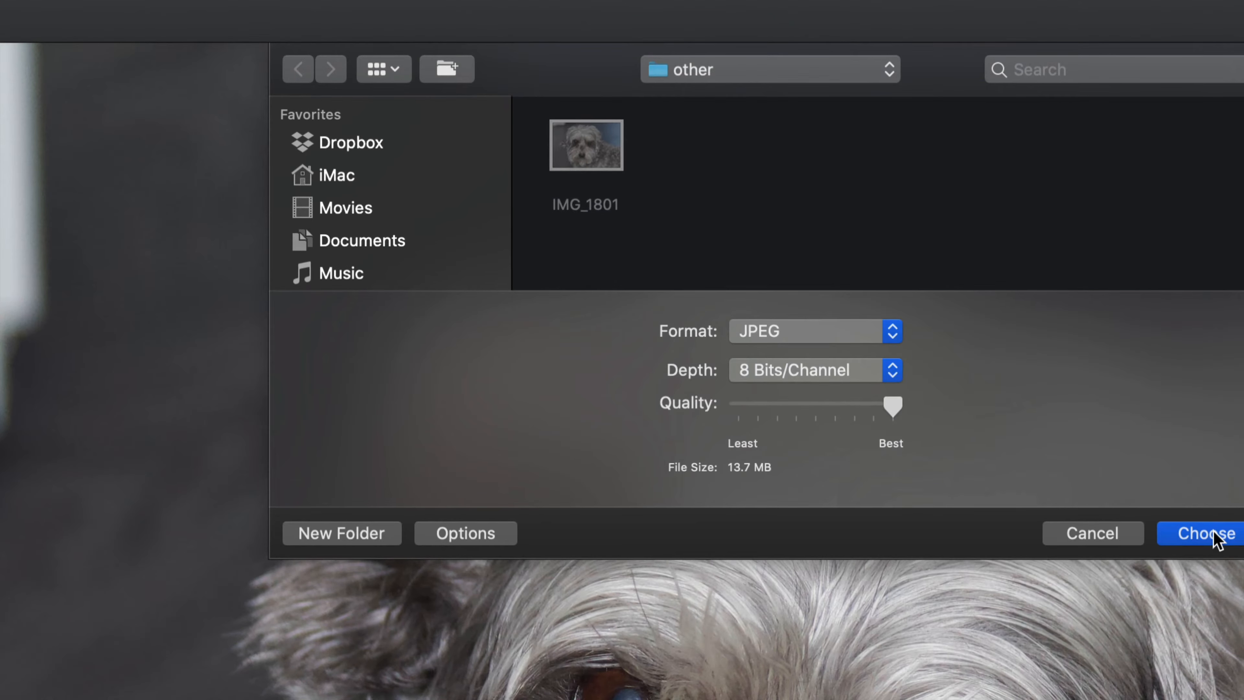
left_click(1210, 534)
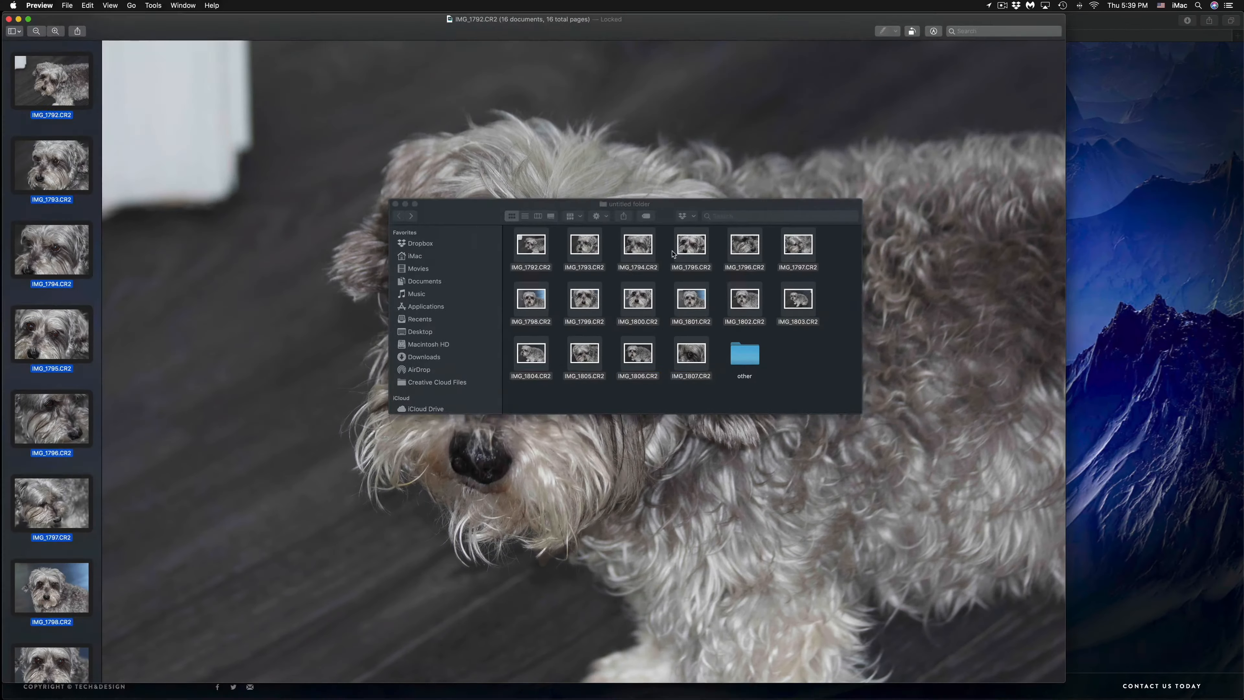
Step: Switch to the Finder window, open the "other" folder and take a quick look at IMG_1807.jpeg
left_click(673, 254)
double_click(745, 354)
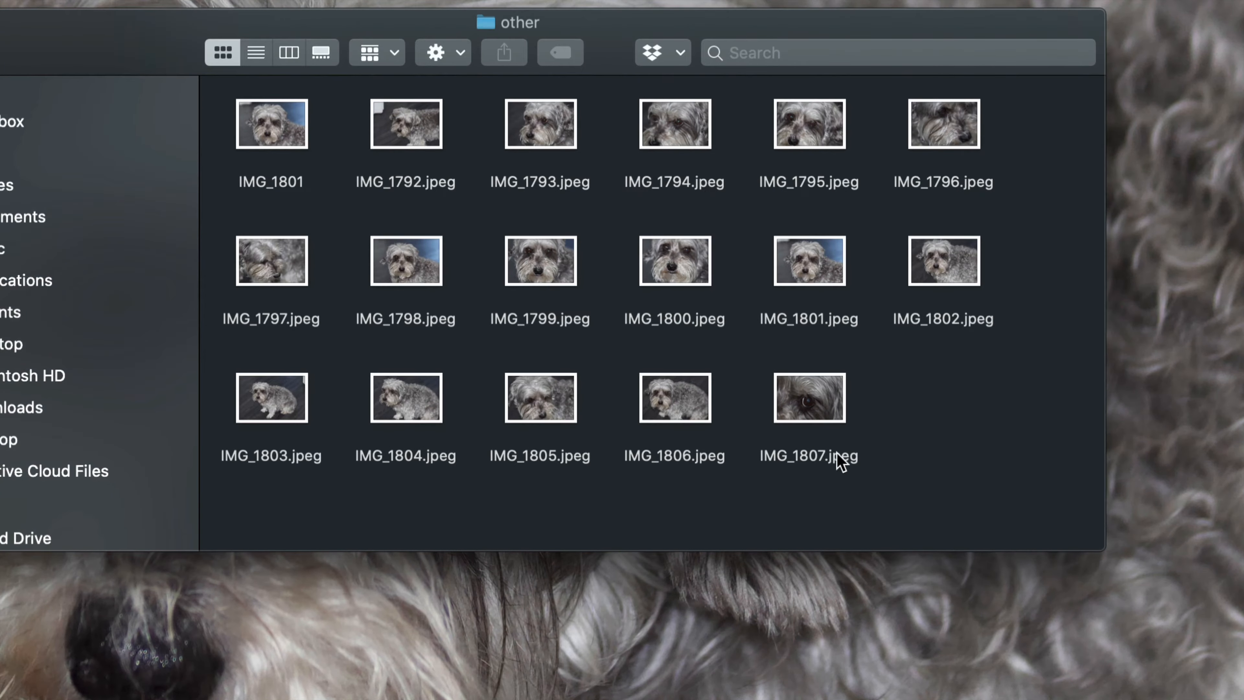
left_click(837, 452)
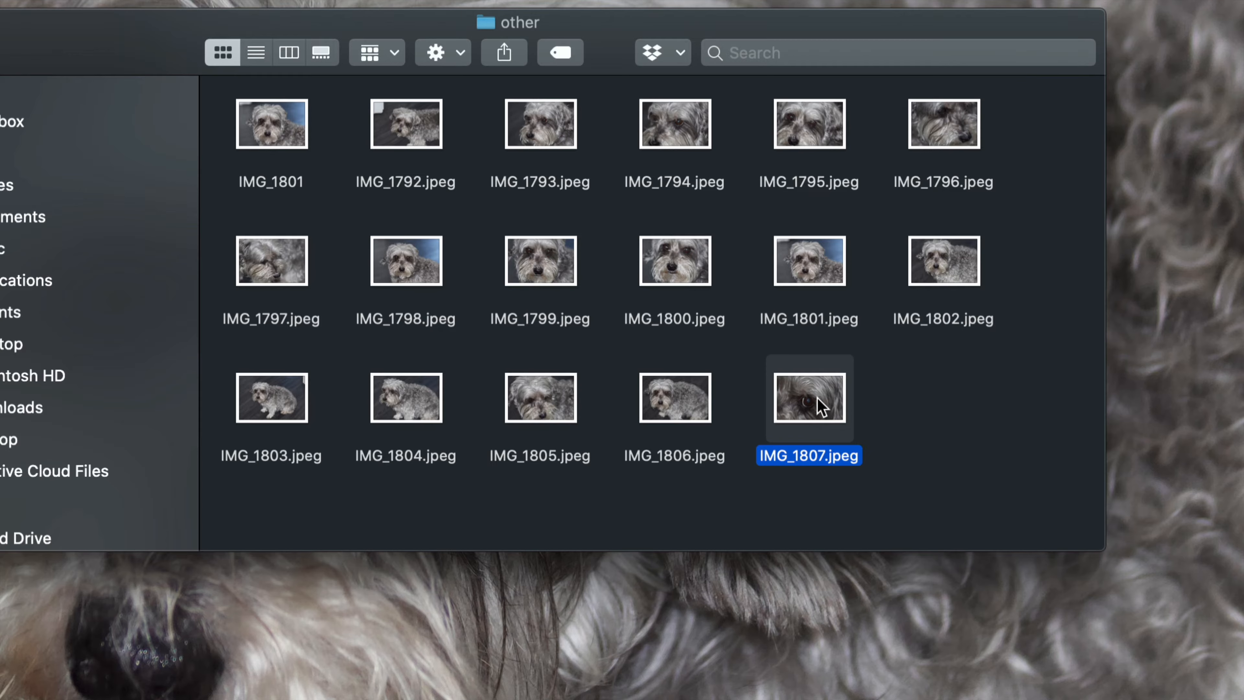
key("space")
key("space")
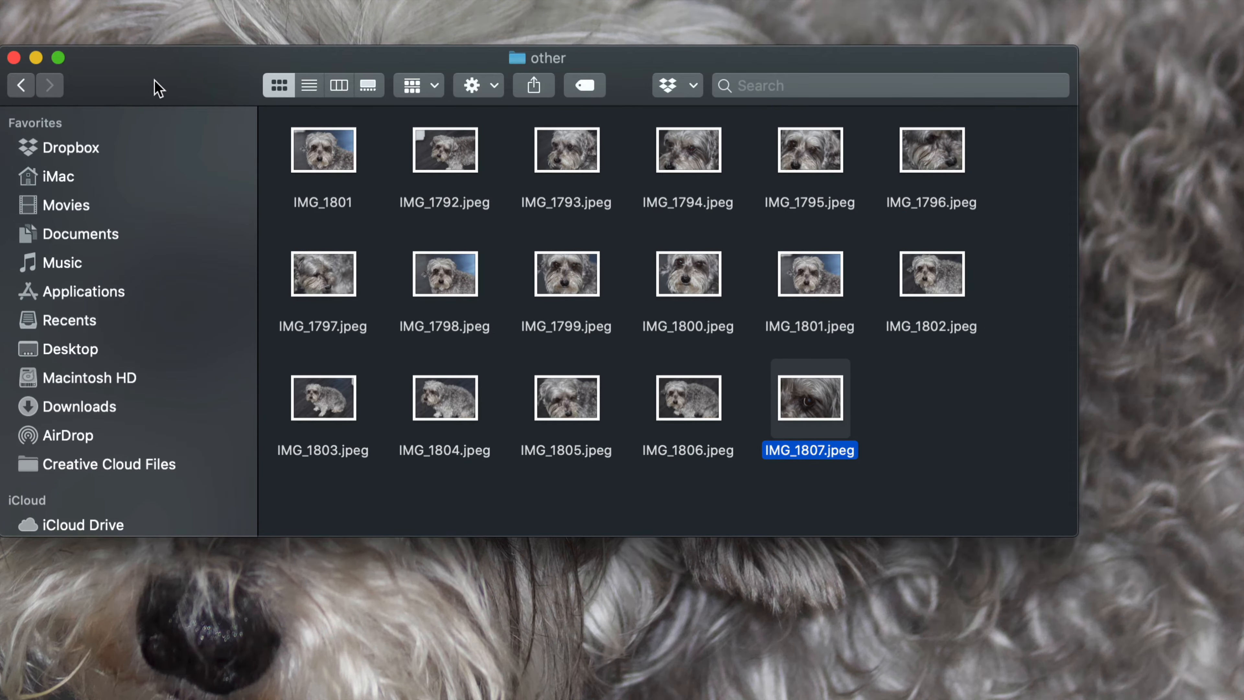
Step: From the folder of raw photos, open IMG_1793.CR2 in Preview
left_click_drag(158, 84, 243, 88)
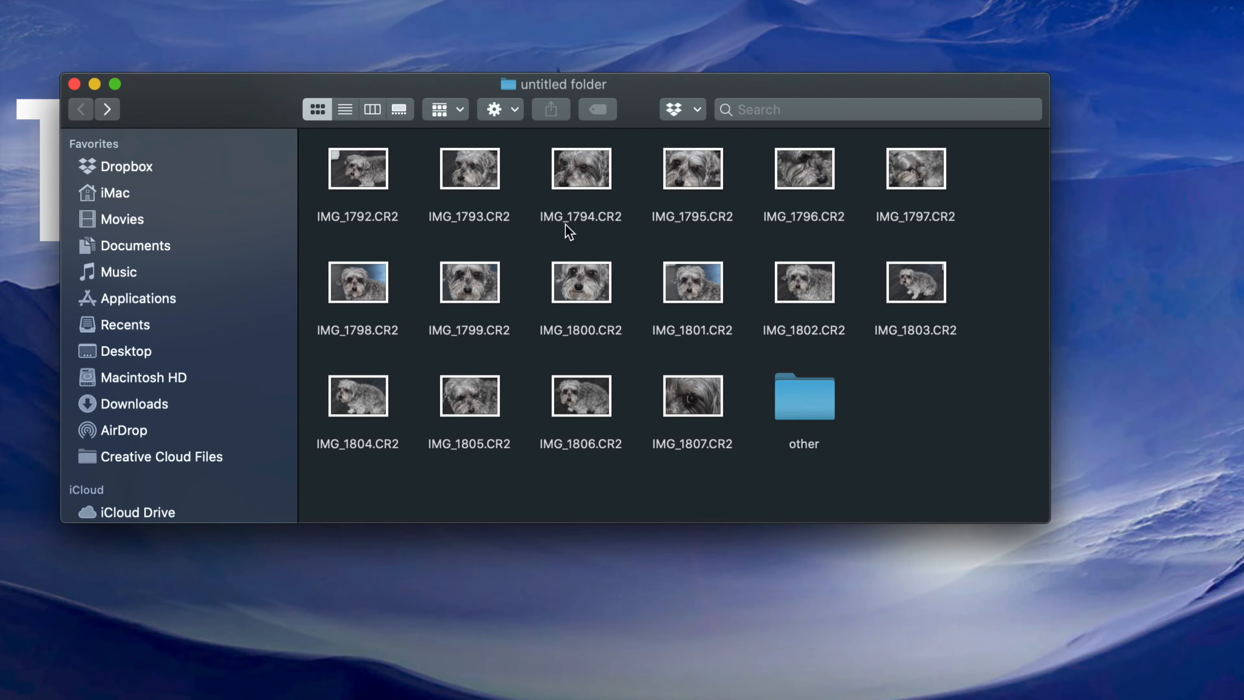
right_click(478, 174)
mouse_move(695, 197)
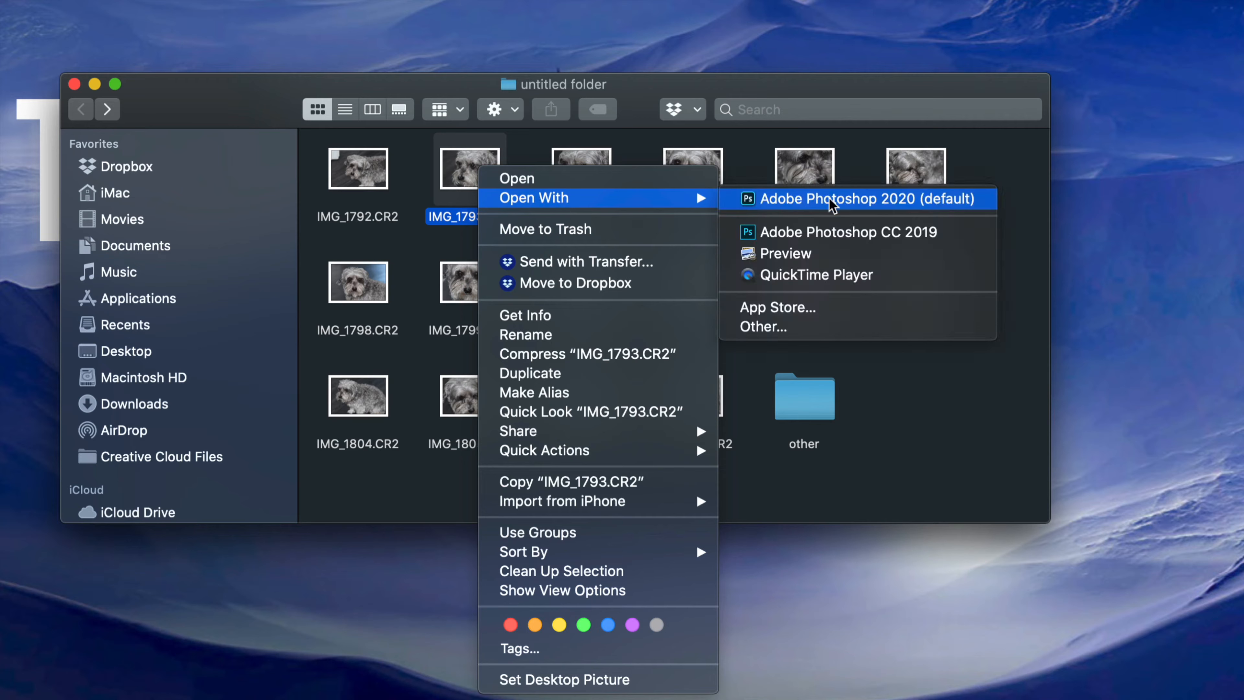
left_click(877, 249)
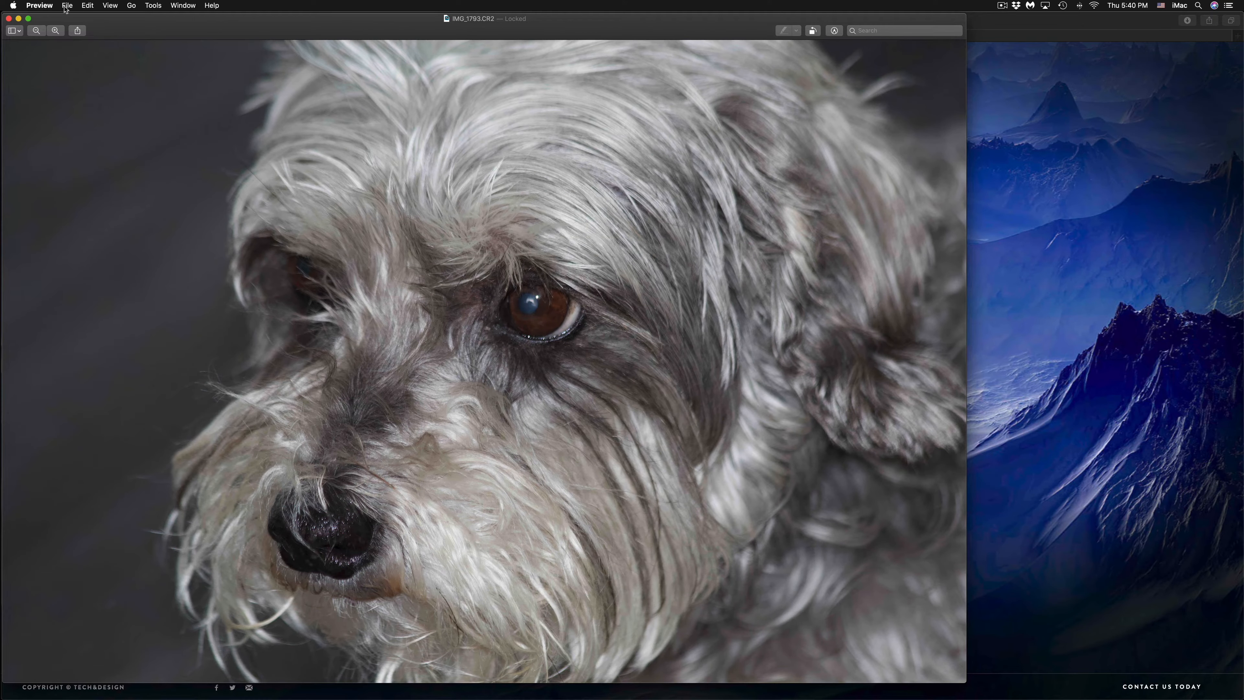
Step: Export IMG_1793.CR2 in PNG format into the "other" folder
left_click(66, 6)
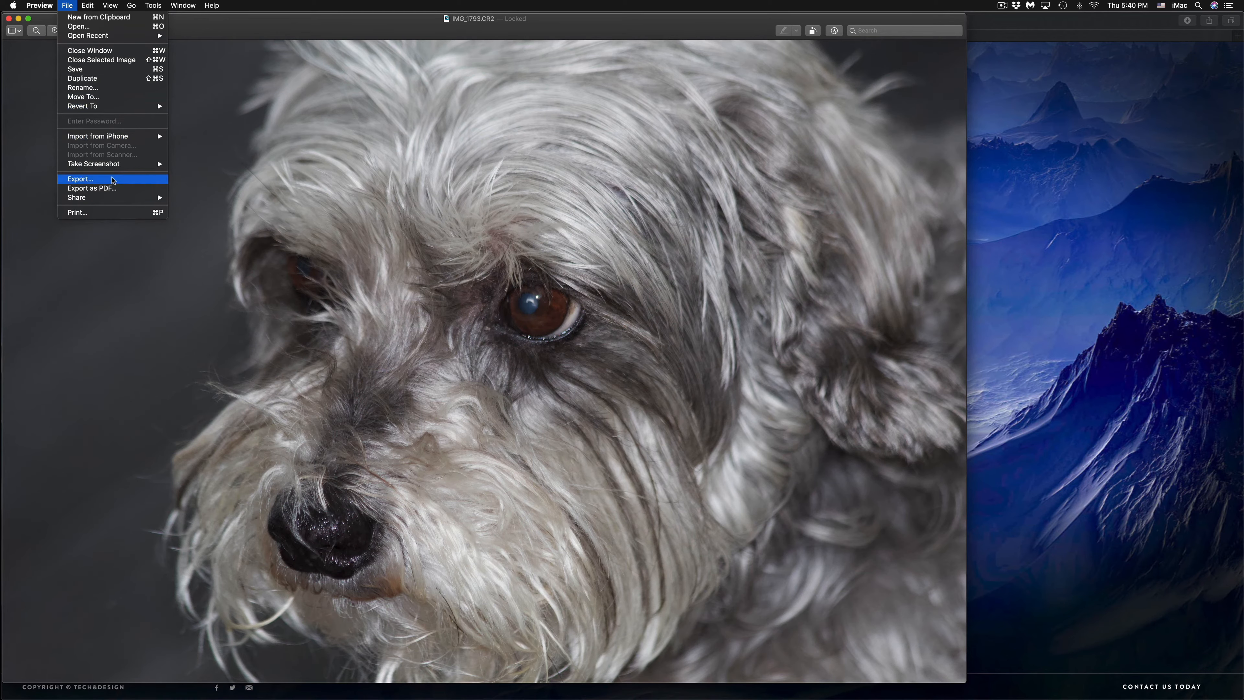
left_click(112, 180)
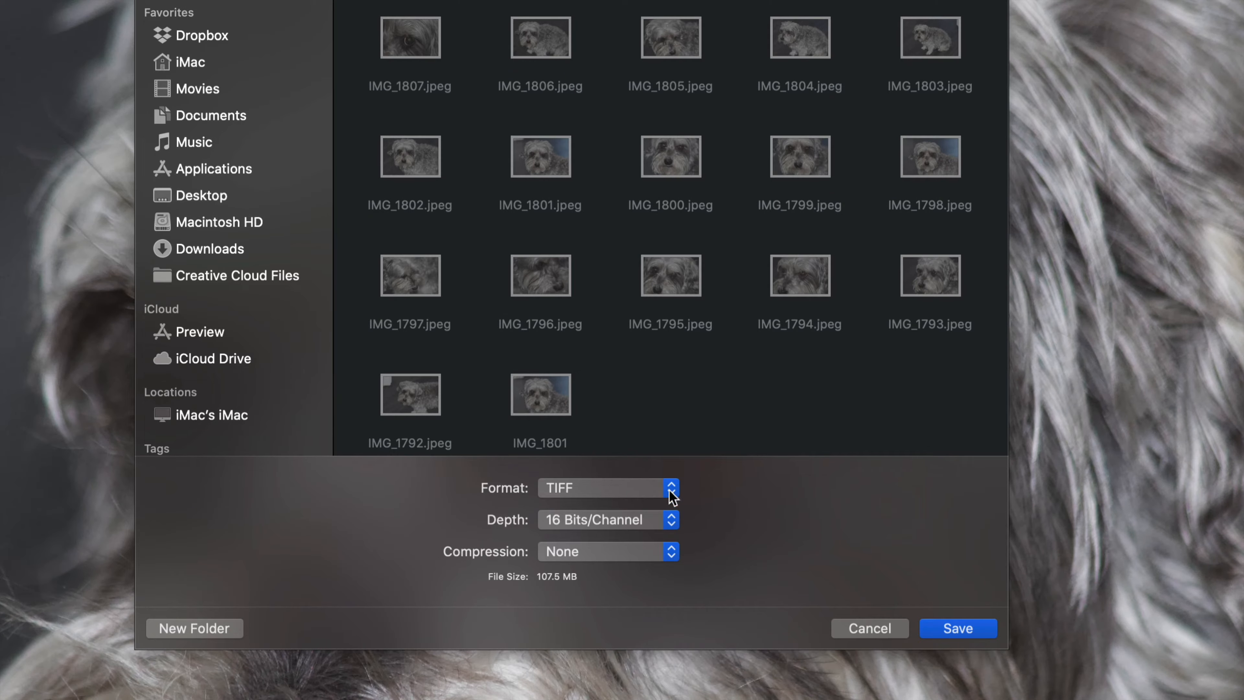
left_click(671, 490)
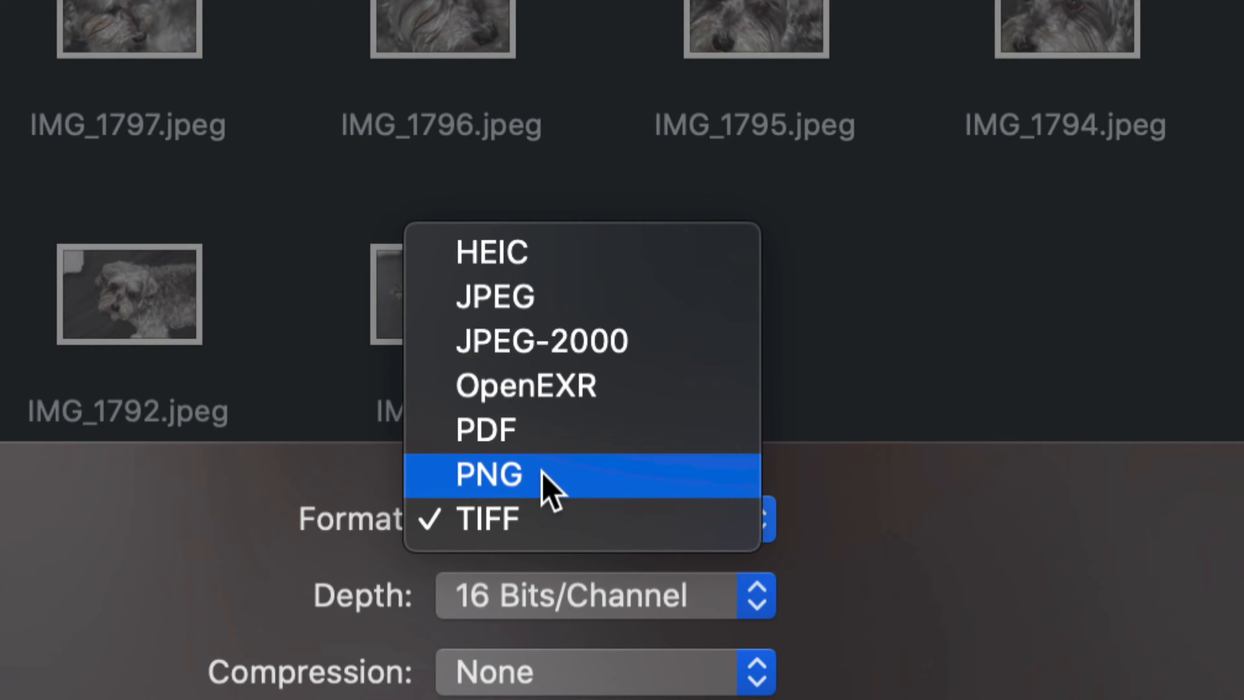
left_click(549, 477)
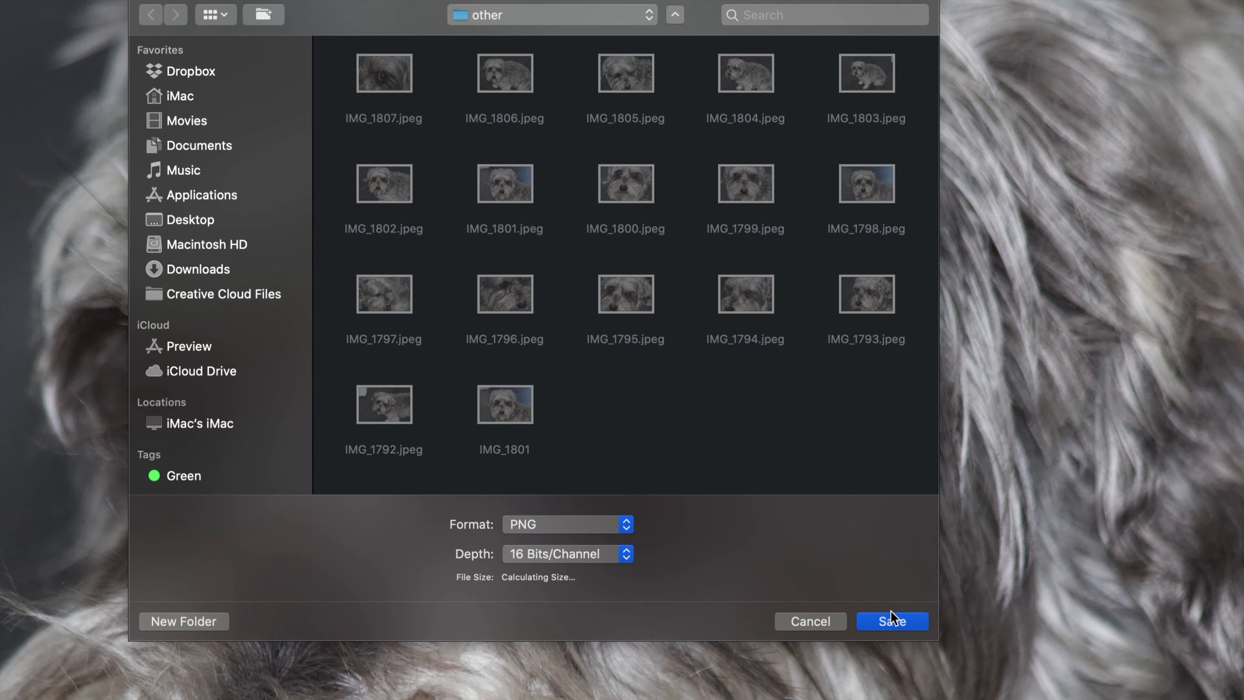
left_click(890, 620)
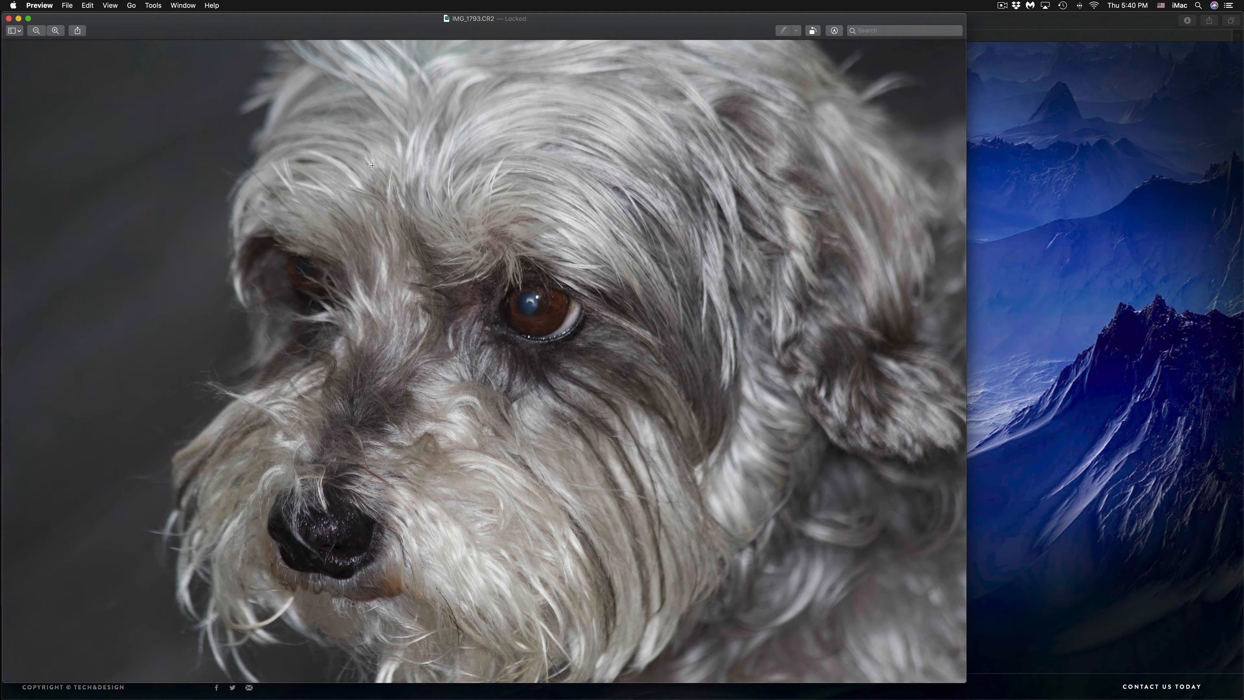
Step: Start another export of IMG_1793.CR2 and set its format to PDF
left_click(67, 5)
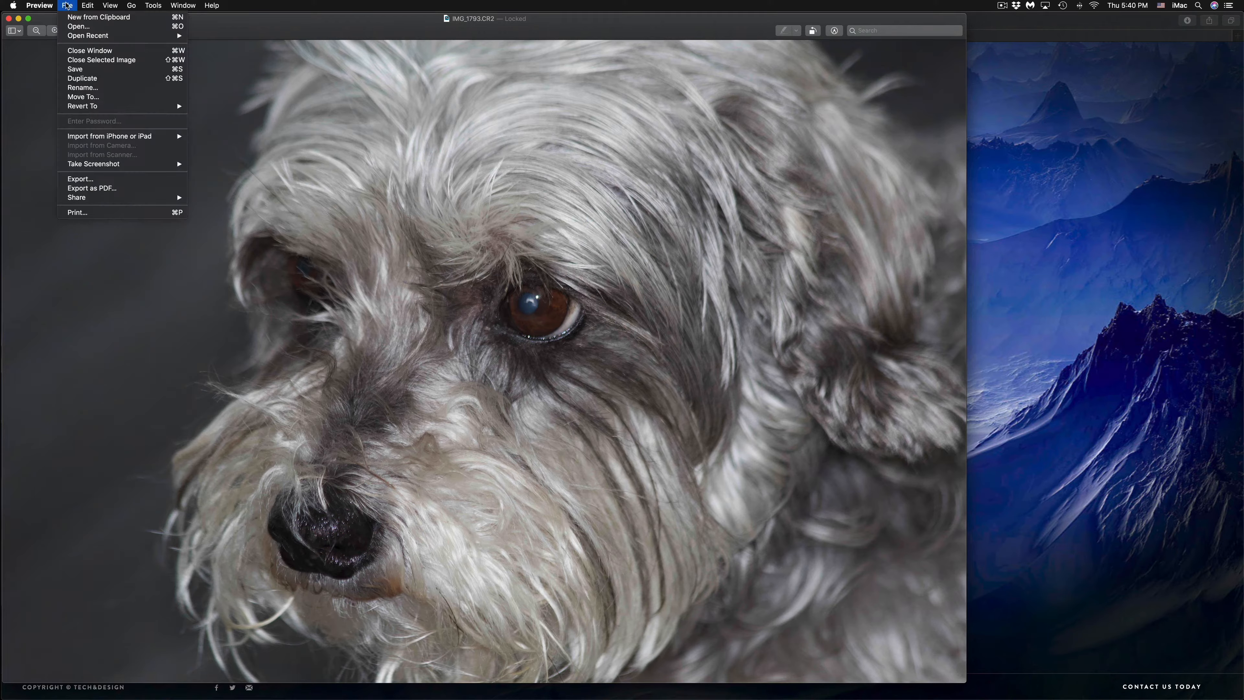
left_click(81, 179)
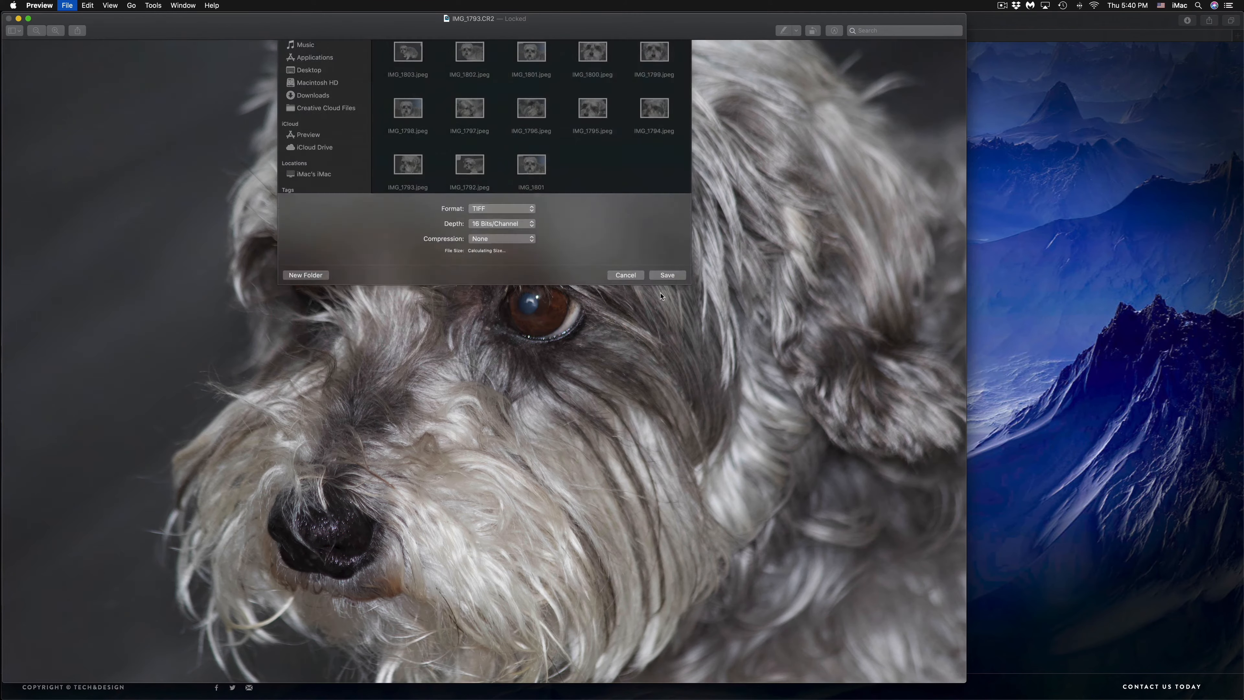
left_click(528, 330)
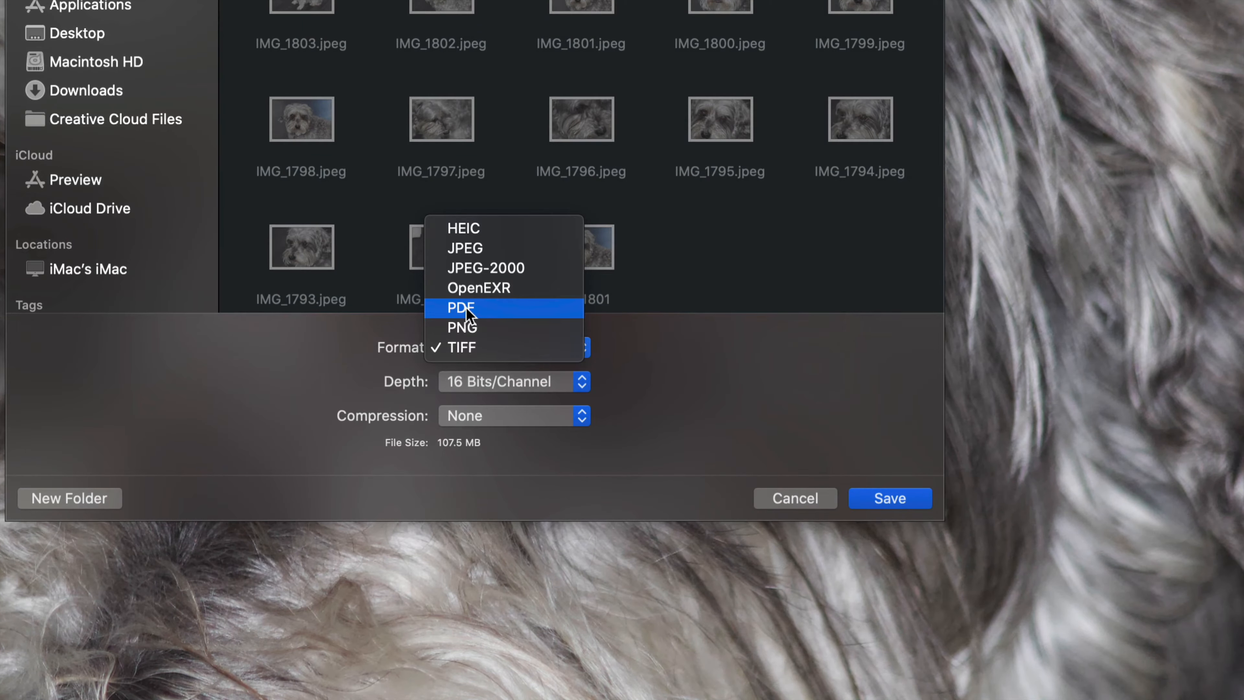
left_click(465, 307)
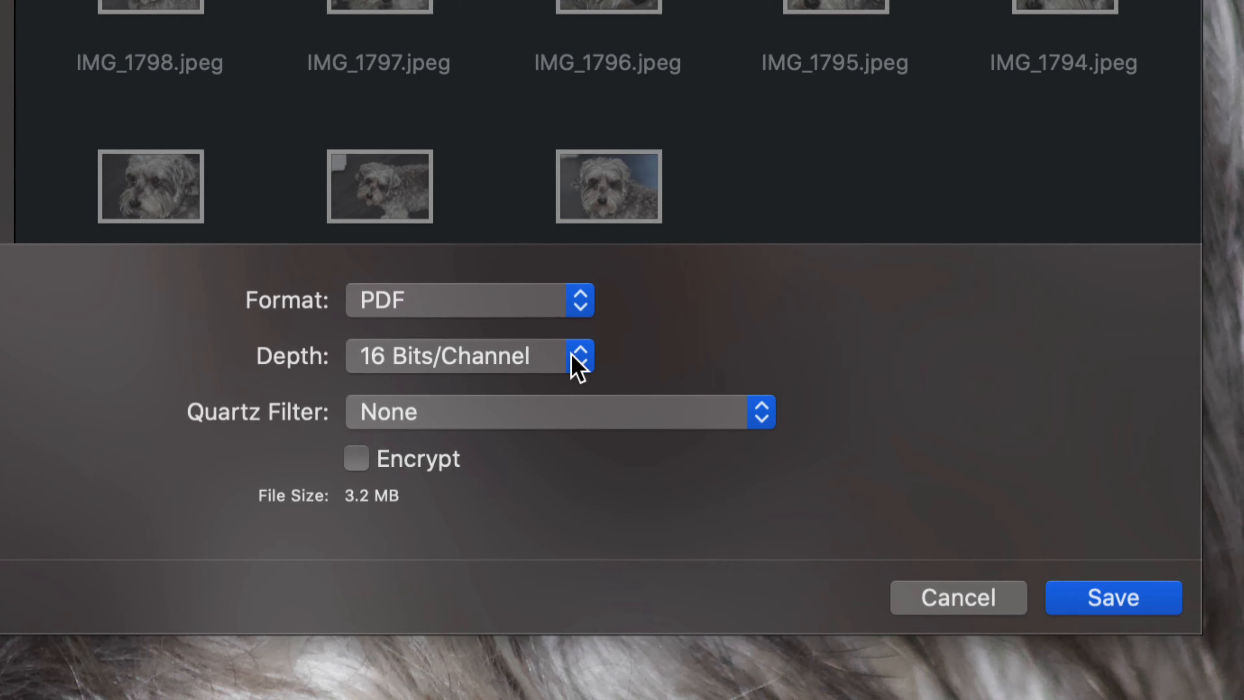
Step: Try the 8 Bits/Channel depth for the PDF export and return it to 16 Bits/Channel
left_click(571, 356)
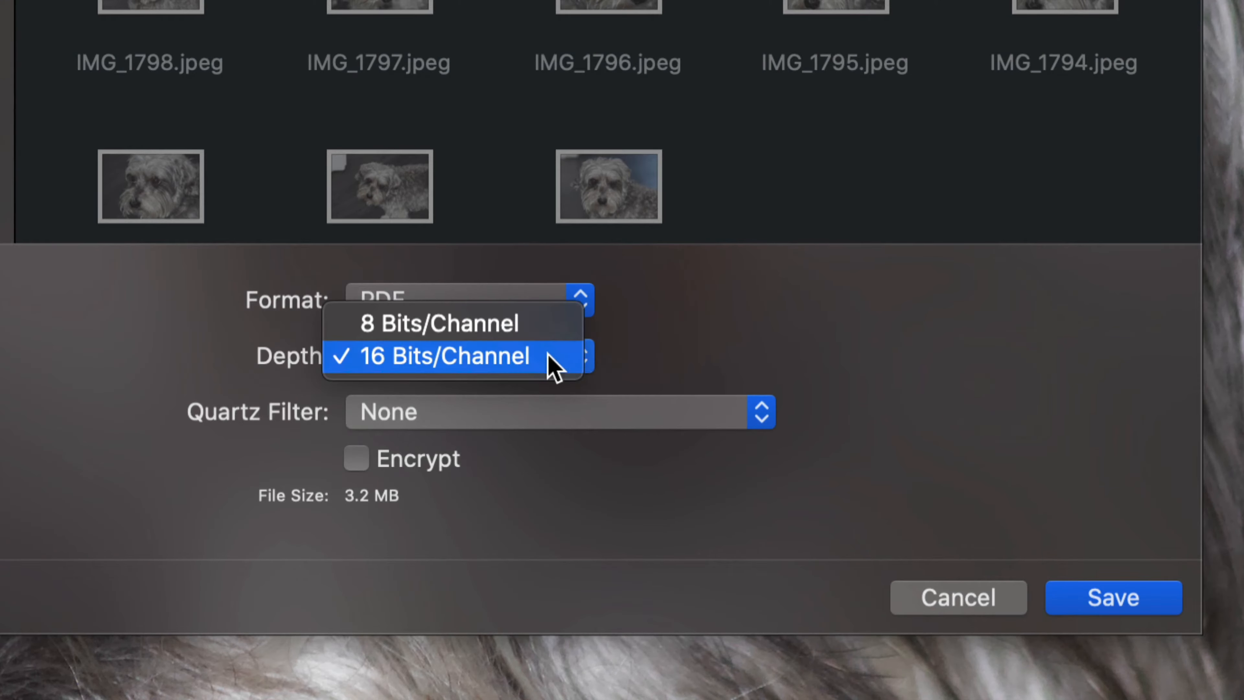
left_click(505, 356)
left_click(533, 356)
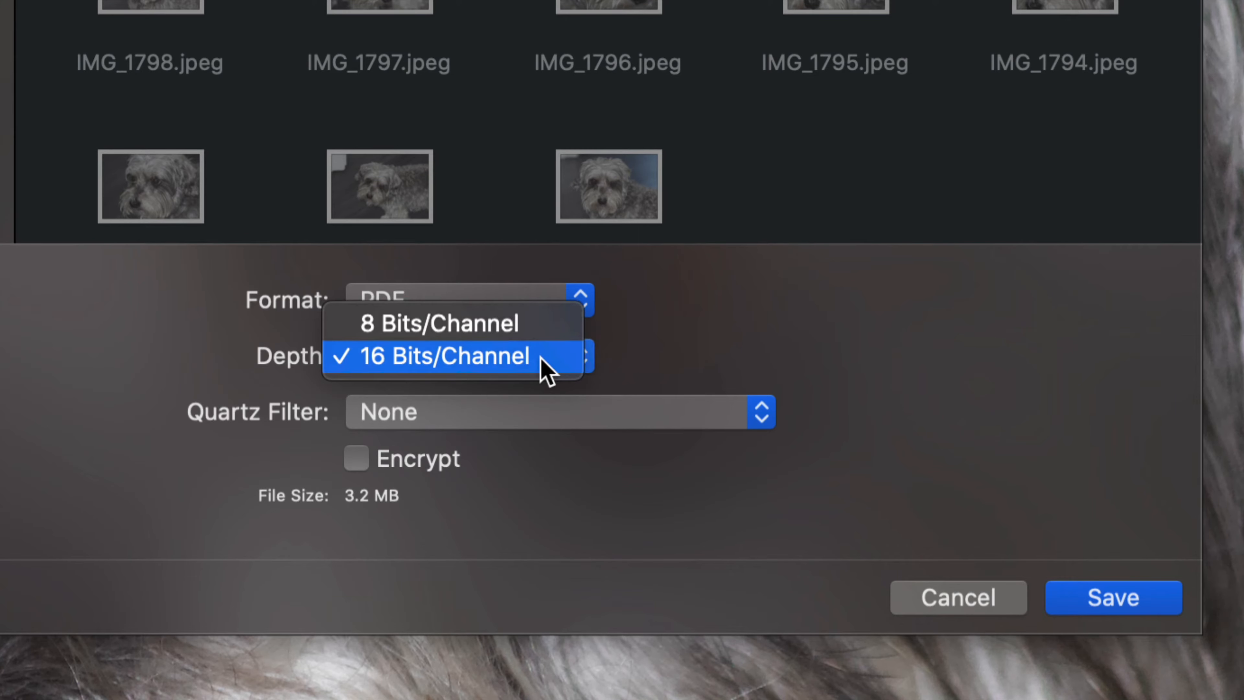
left_click(508, 333)
left_click(511, 356)
left_click(508, 390)
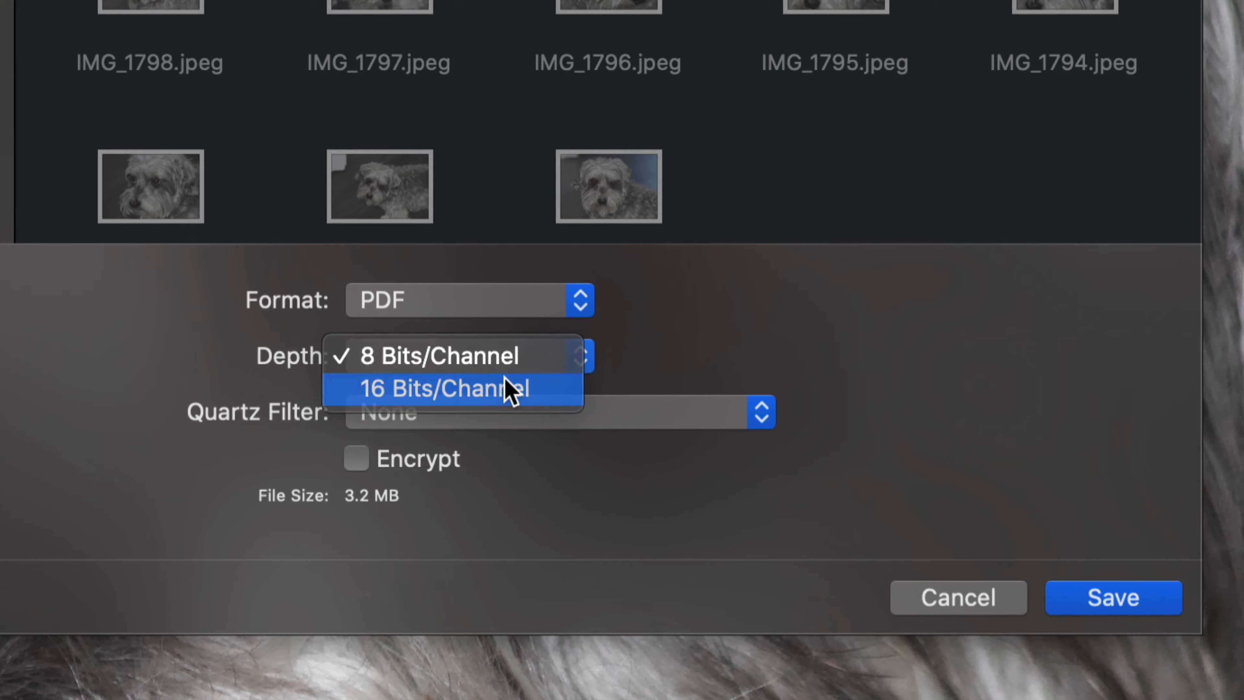
Step: Look through the Quartz filters, keep None, and save the PDF export
left_click(639, 421)
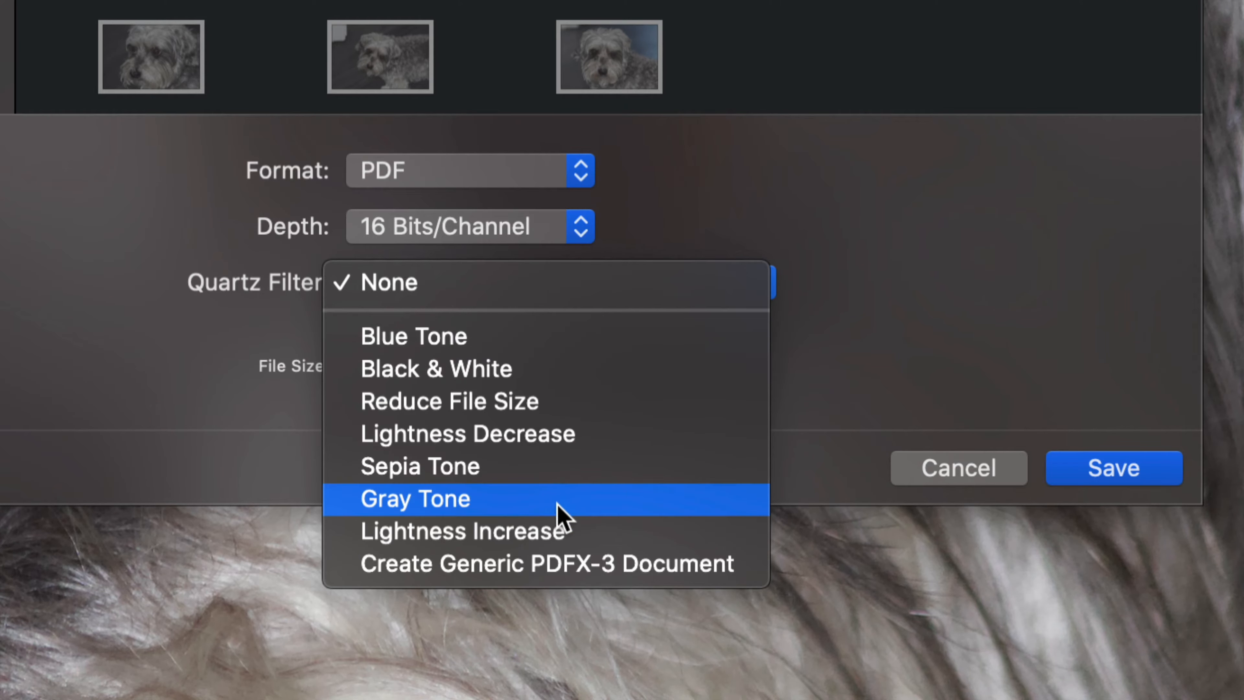
left_click(908, 329)
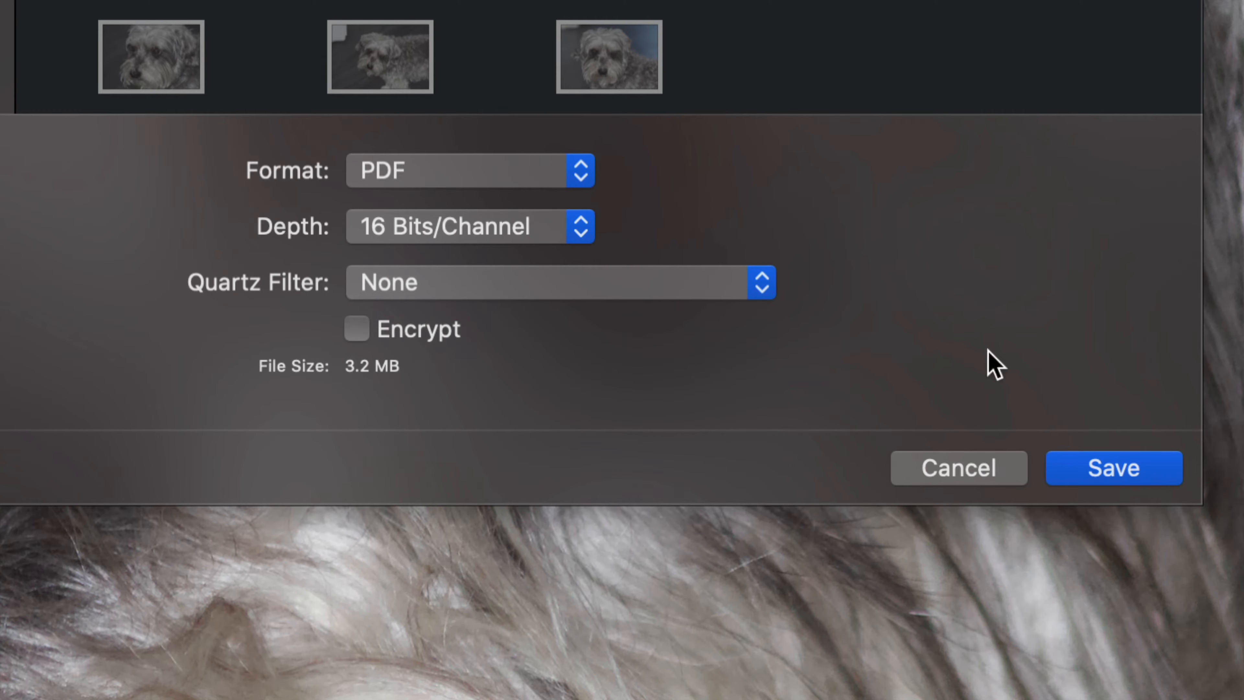
left_click(1105, 467)
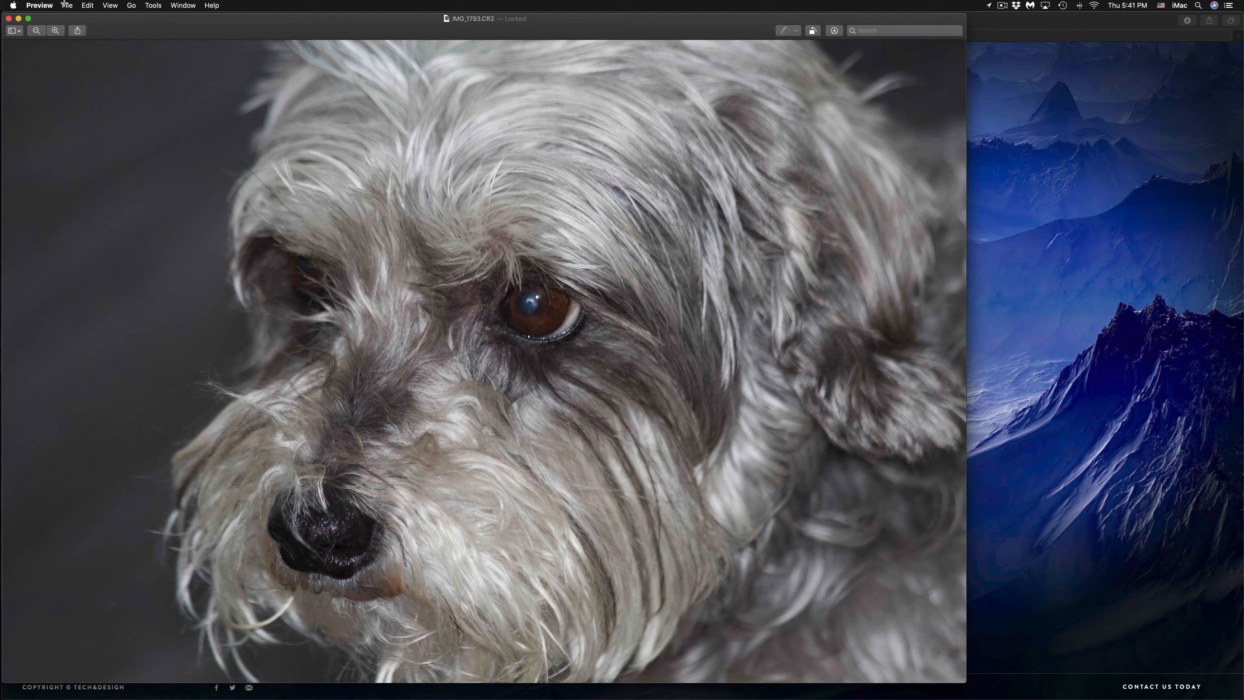
Step: Export IMG_1793.CR2 in TIFF format at 16 Bits/Channel with no compression
left_click(67, 6)
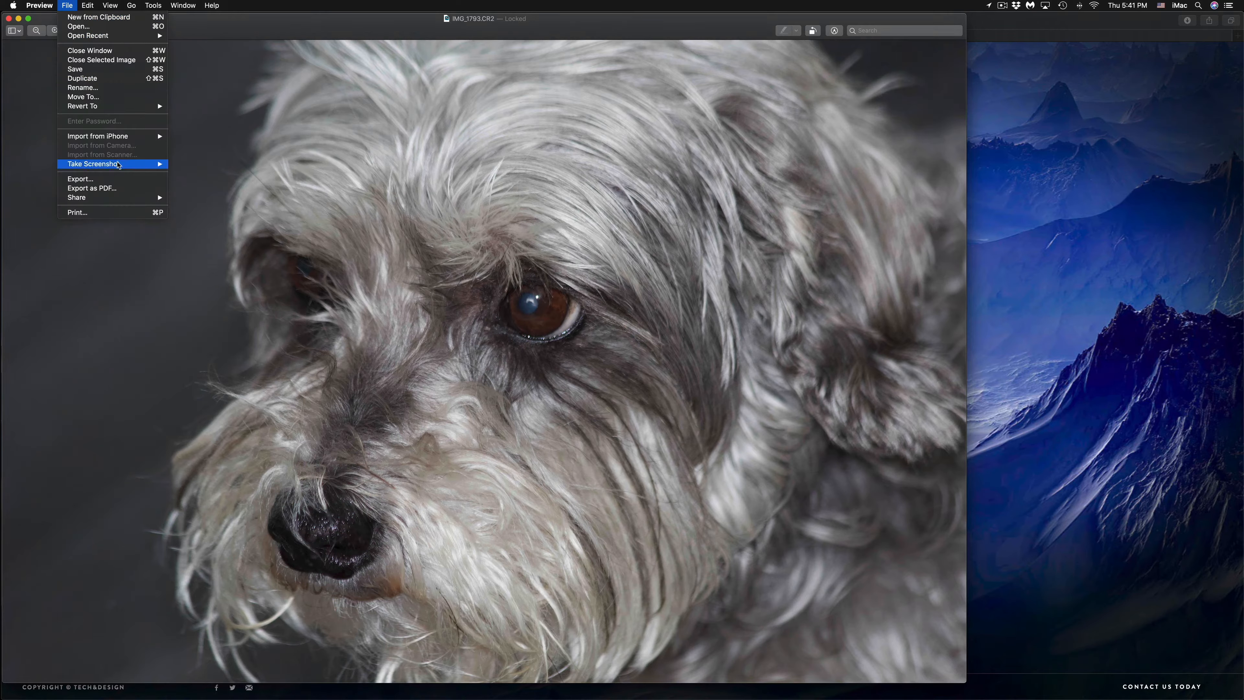
left_click(139, 177)
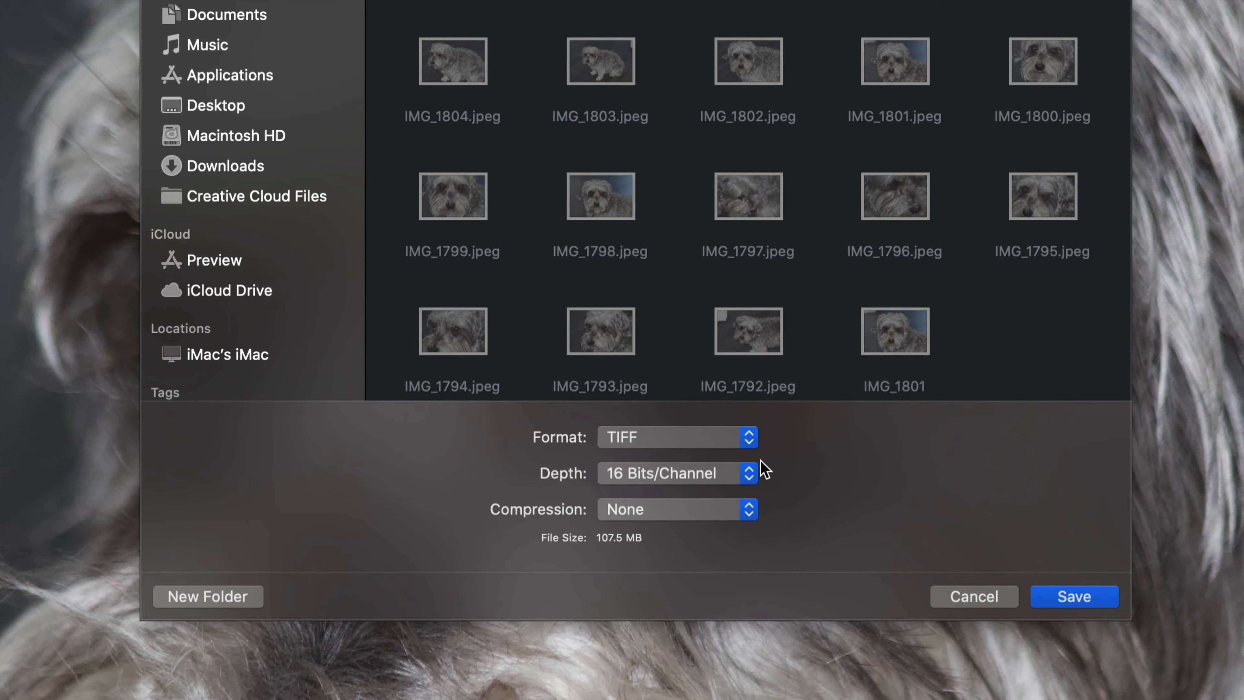
left_click(726, 438)
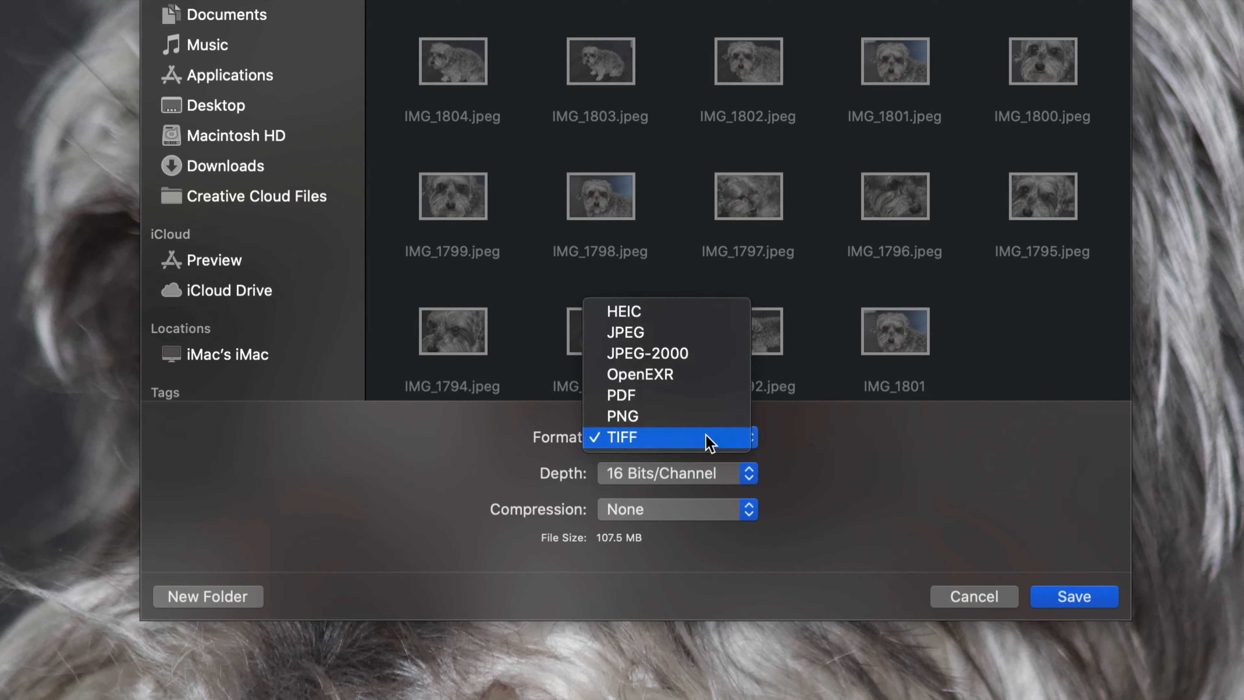
left_click(647, 431)
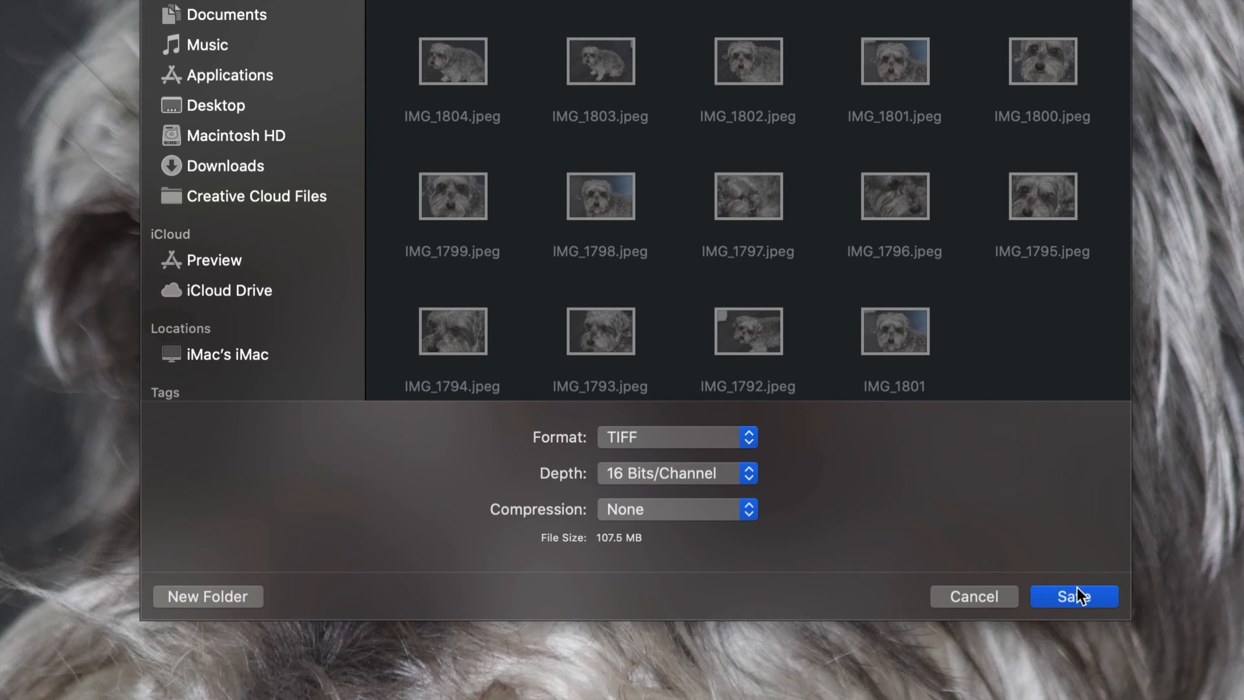
left_click(1075, 597)
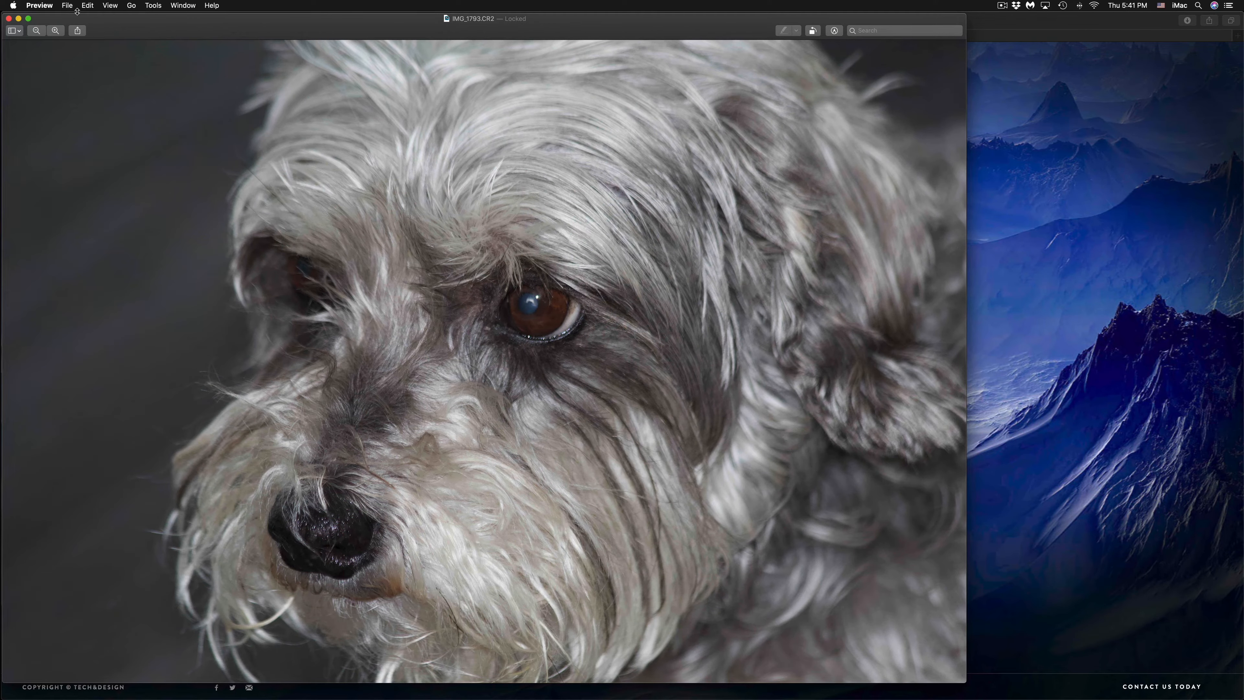
Step: Export IMG_1793.CR2 in OpenEXR format at 8 Bits/Channel to the "other" folder
left_click(69, 5)
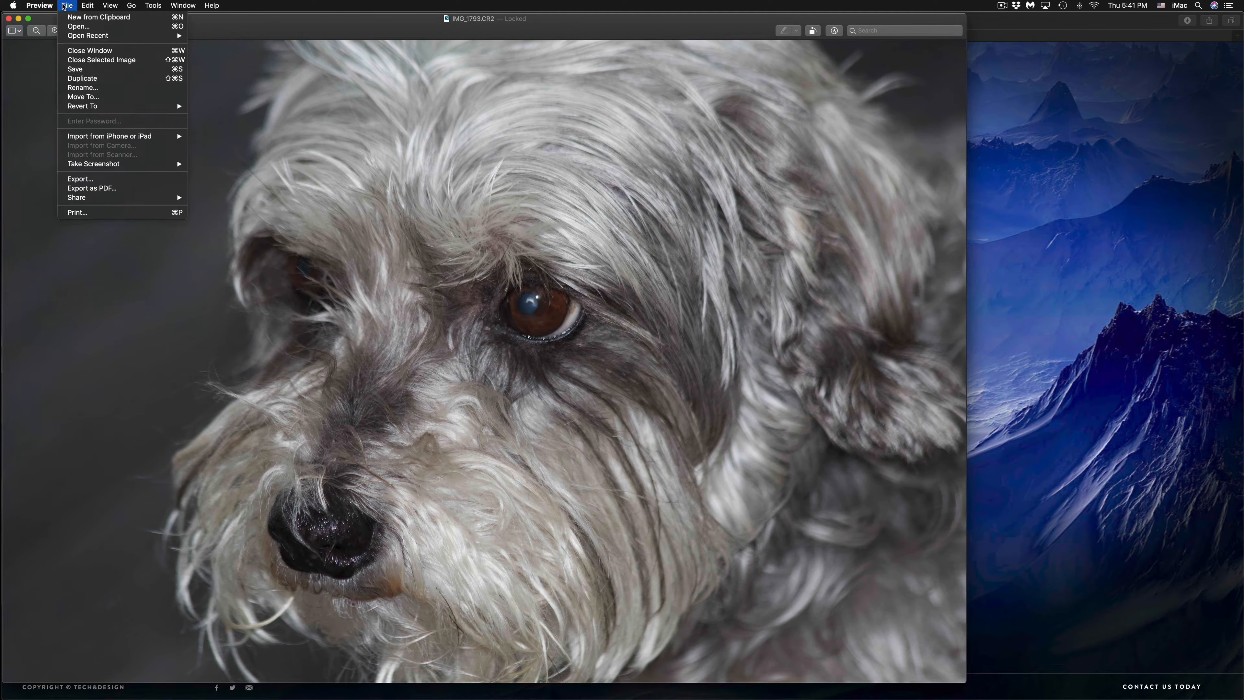
left_click(83, 178)
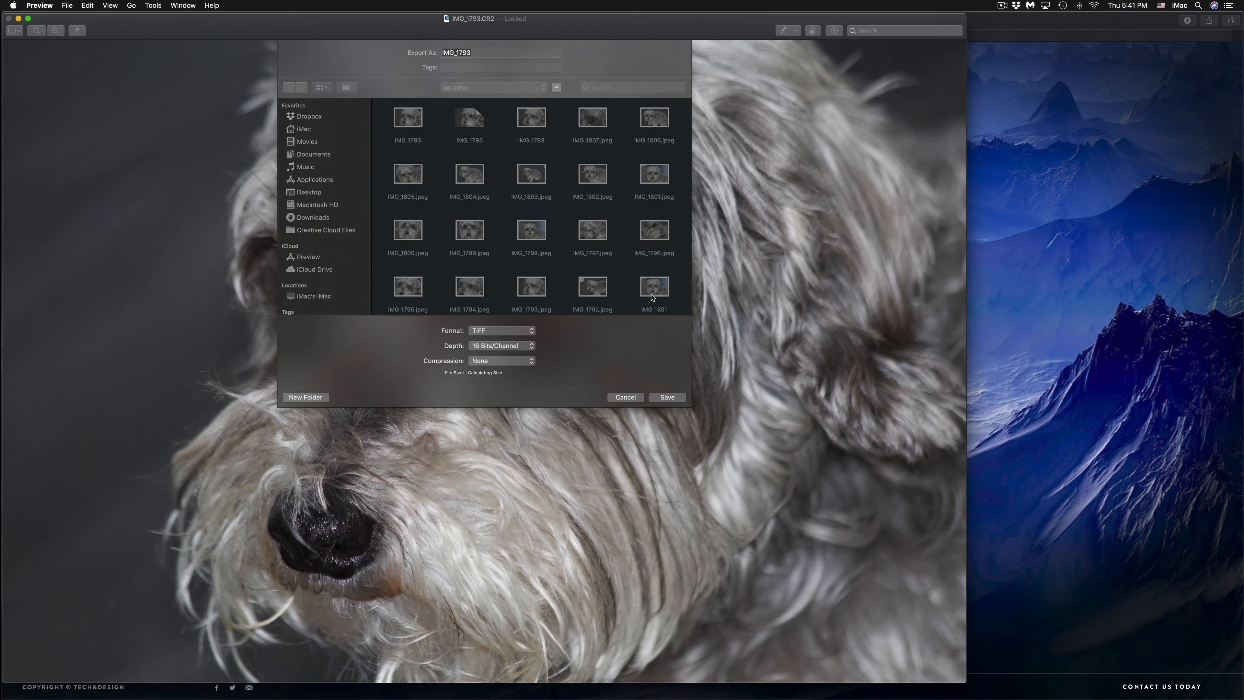
left_click(532, 331)
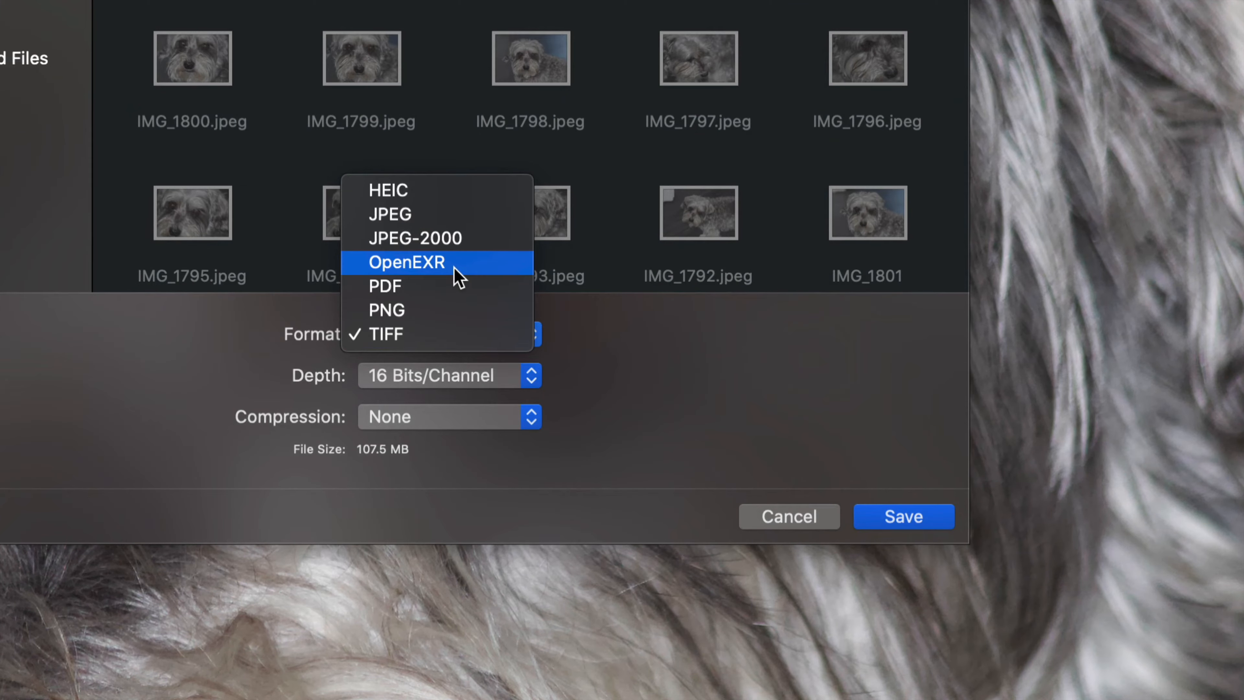
left_click(455, 268)
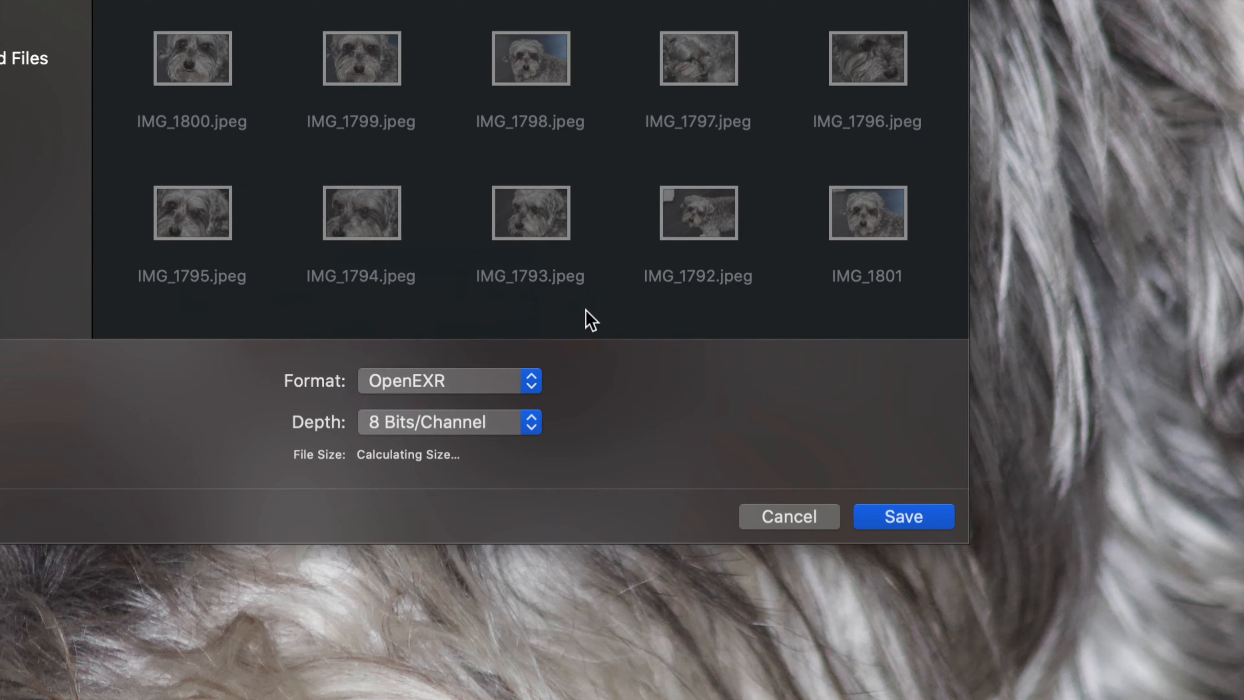
left_click(912, 528)
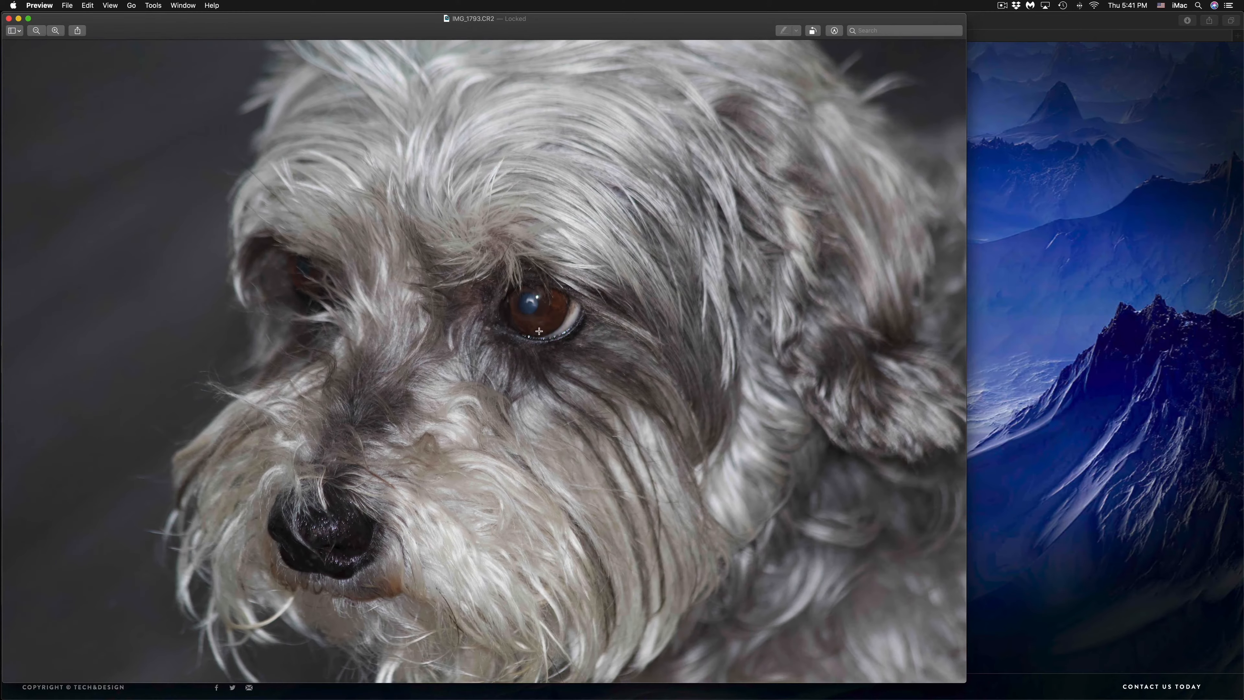
Step: Export IMG_1793.CR2 in JPEG-2000 format at 8 Bits/Channel with the quality raised to Lossless
left_click(67, 6)
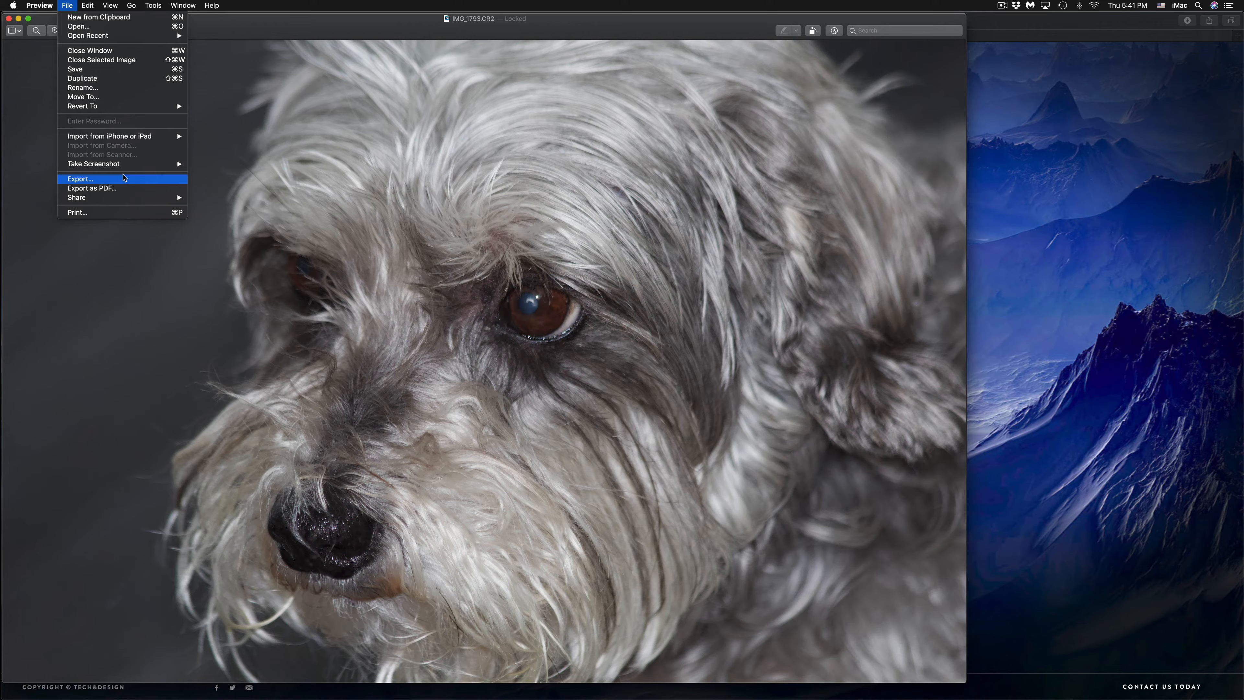
left_click(124, 177)
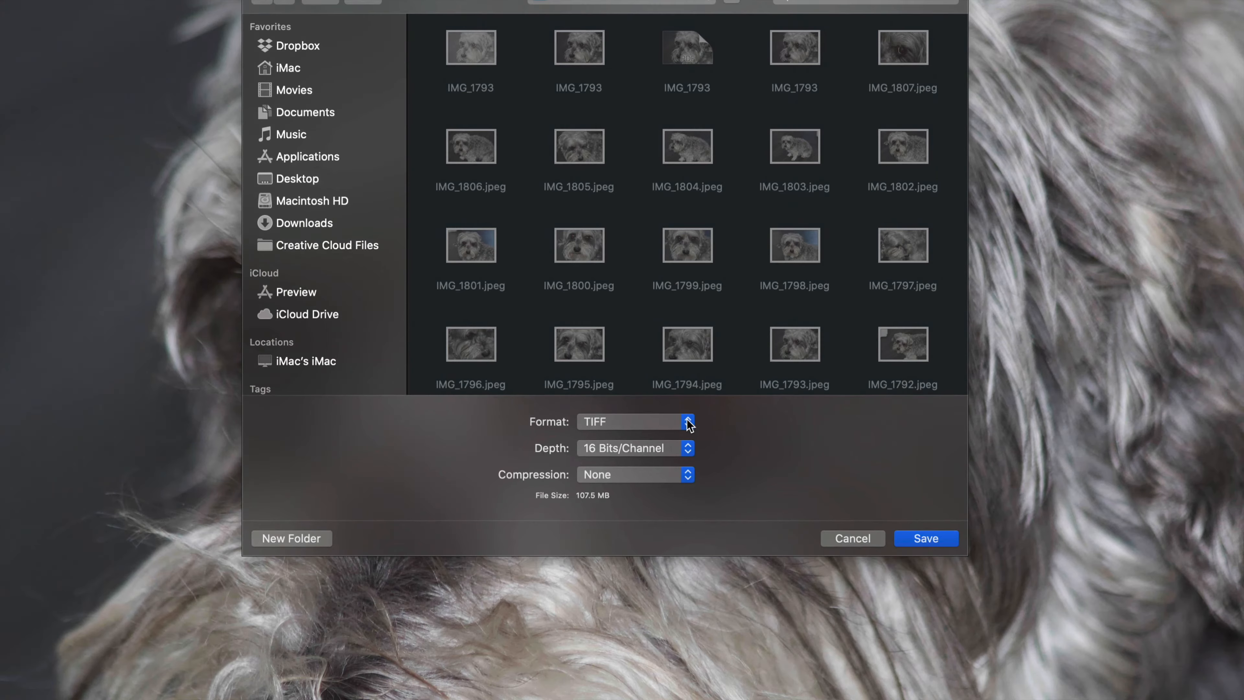
left_click(688, 422)
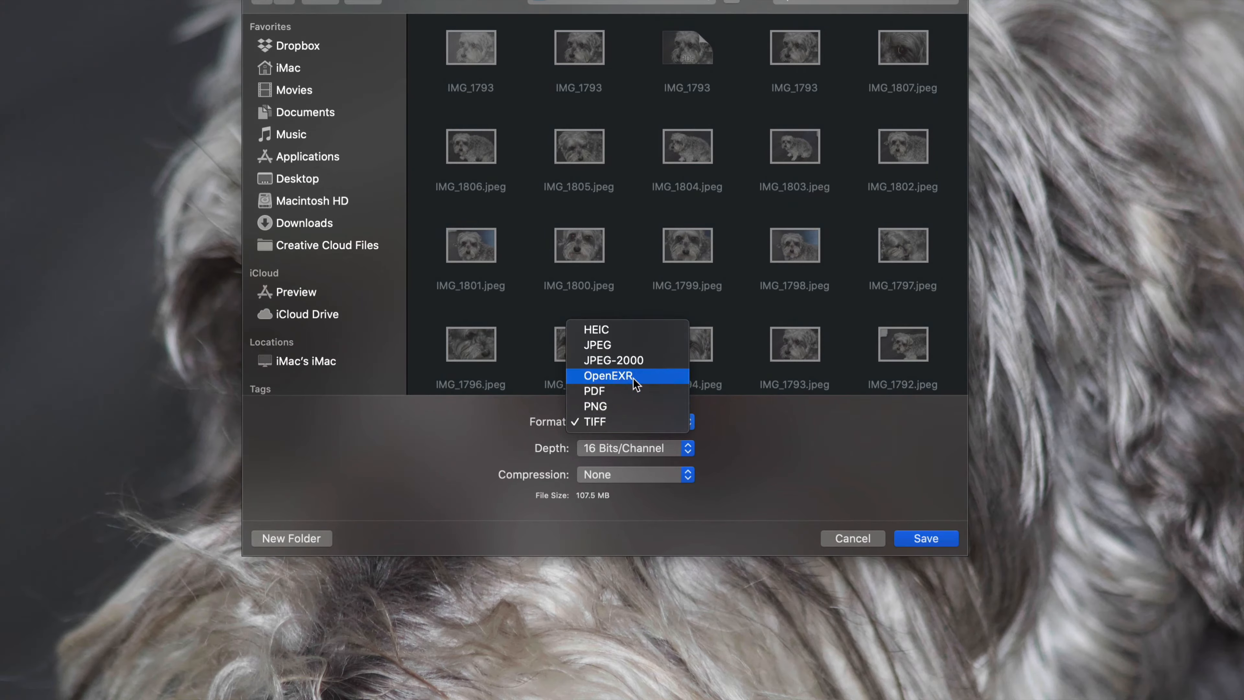
left_click(648, 363)
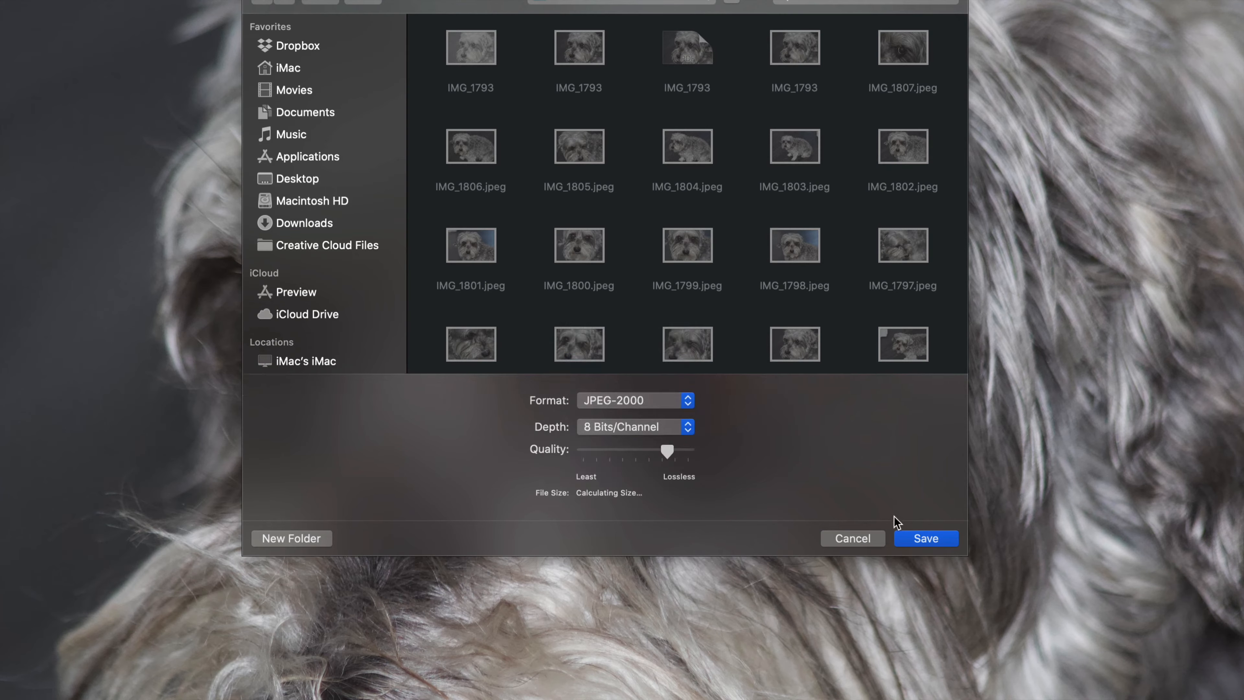
left_click_drag(667, 451, 742, 456)
left_click(926, 538)
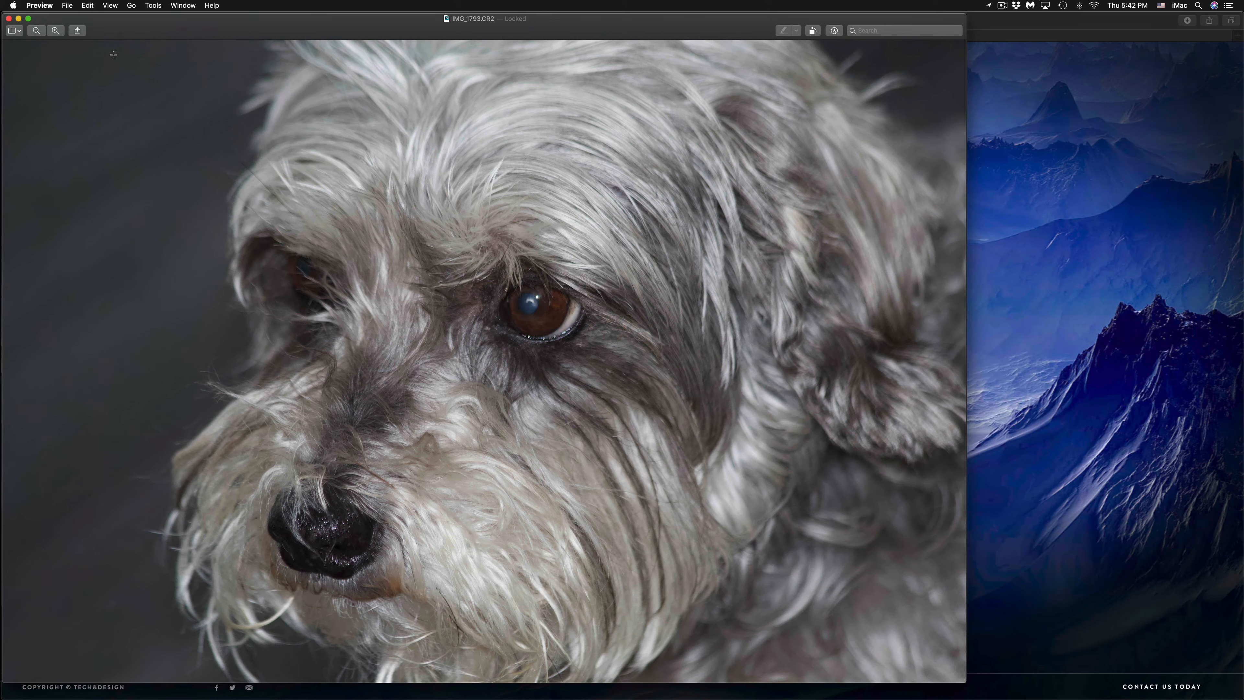
Step: Export IMG_1793.CR2 in HEIC format at 8 Bits/Channel with the quality raised to Lossless
left_click(66, 6)
left_click(119, 179)
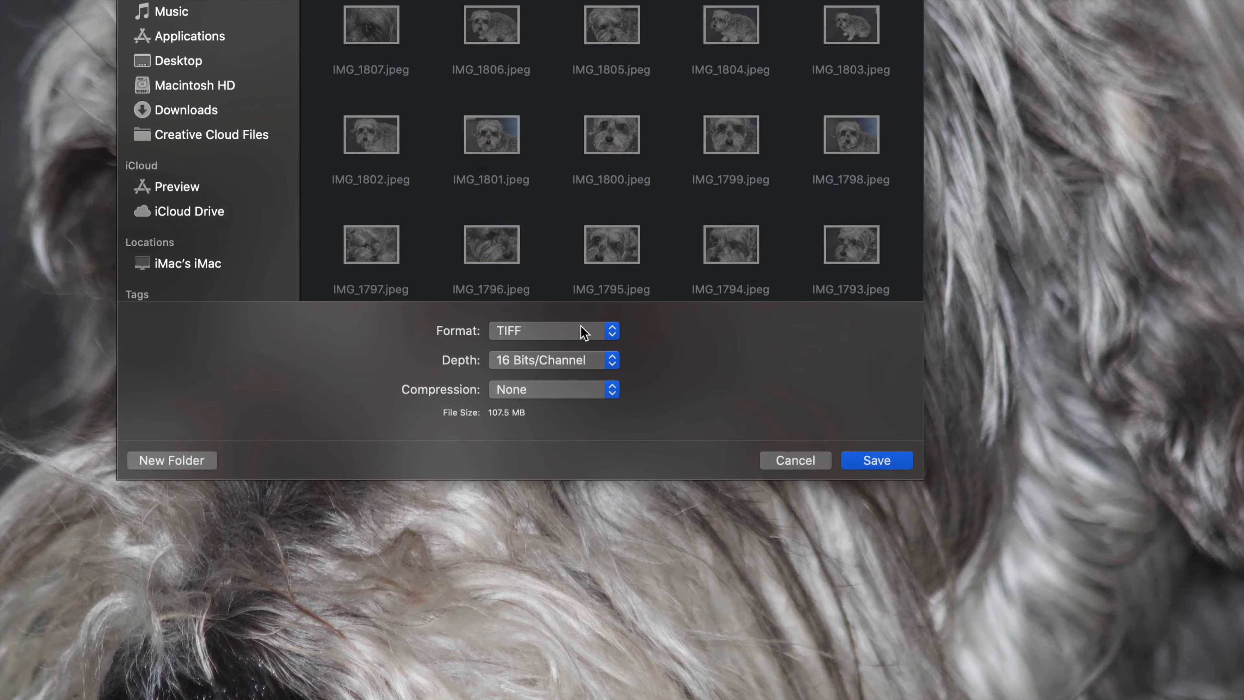
left_click(583, 333)
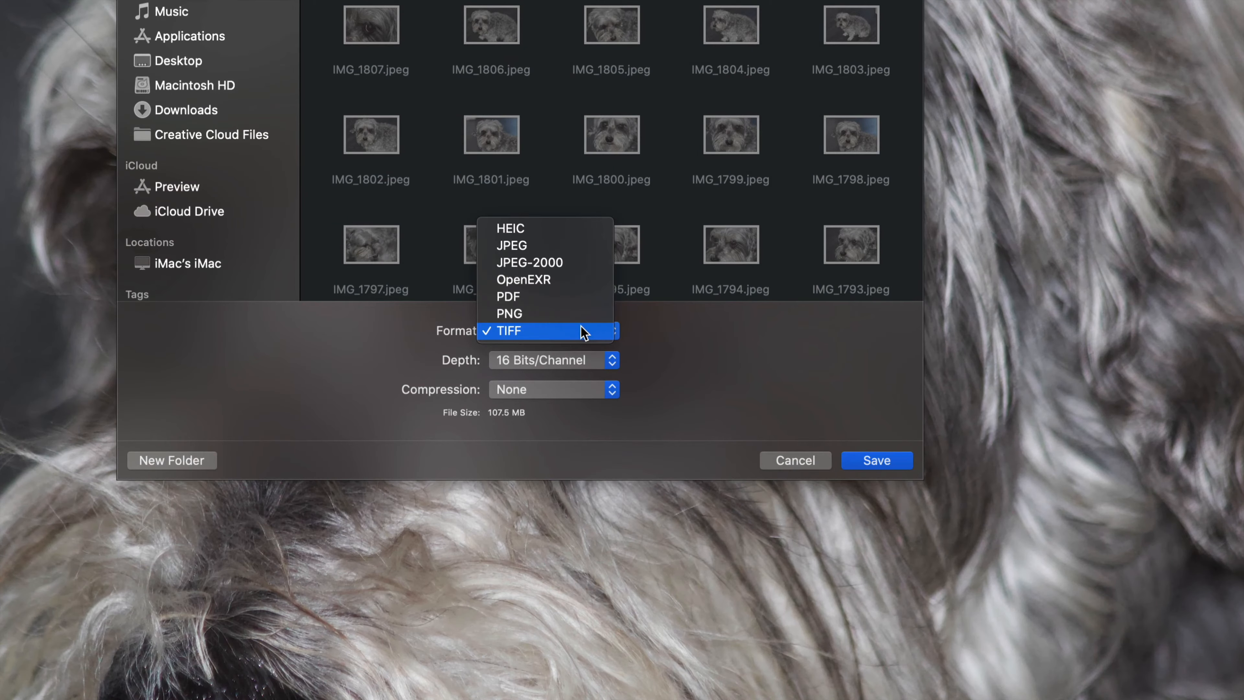
left_click(544, 227)
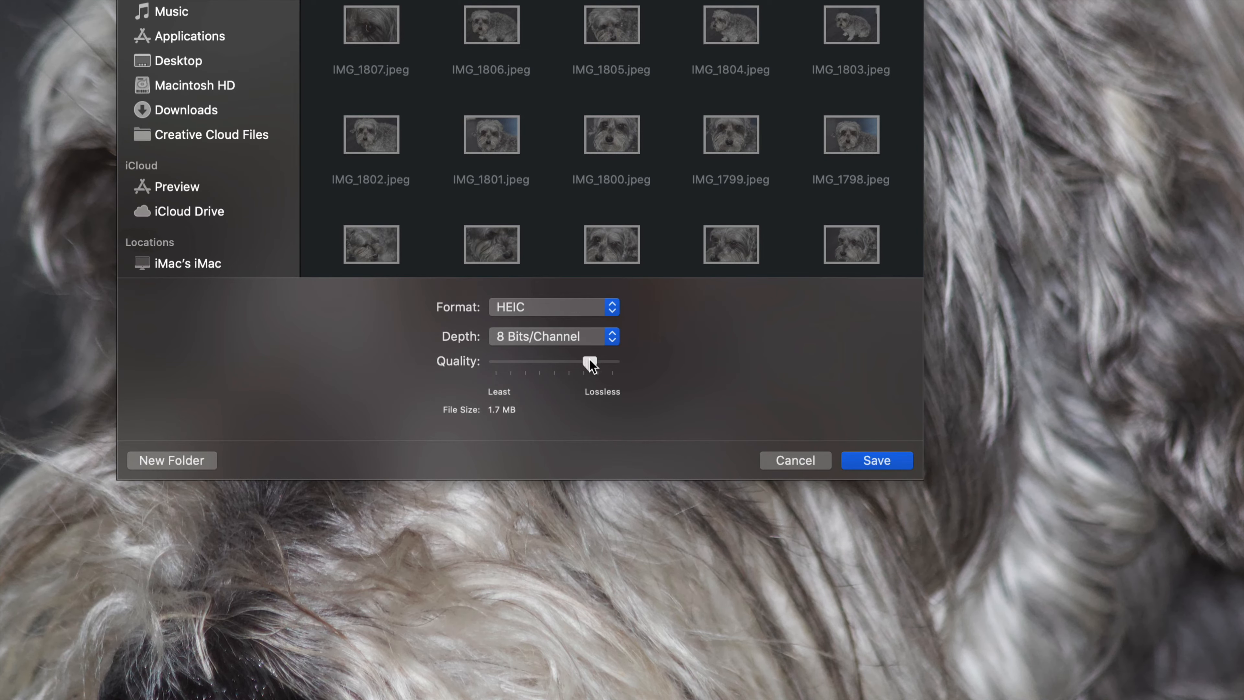
left_click_drag(587, 363, 708, 361)
left_click(892, 463)
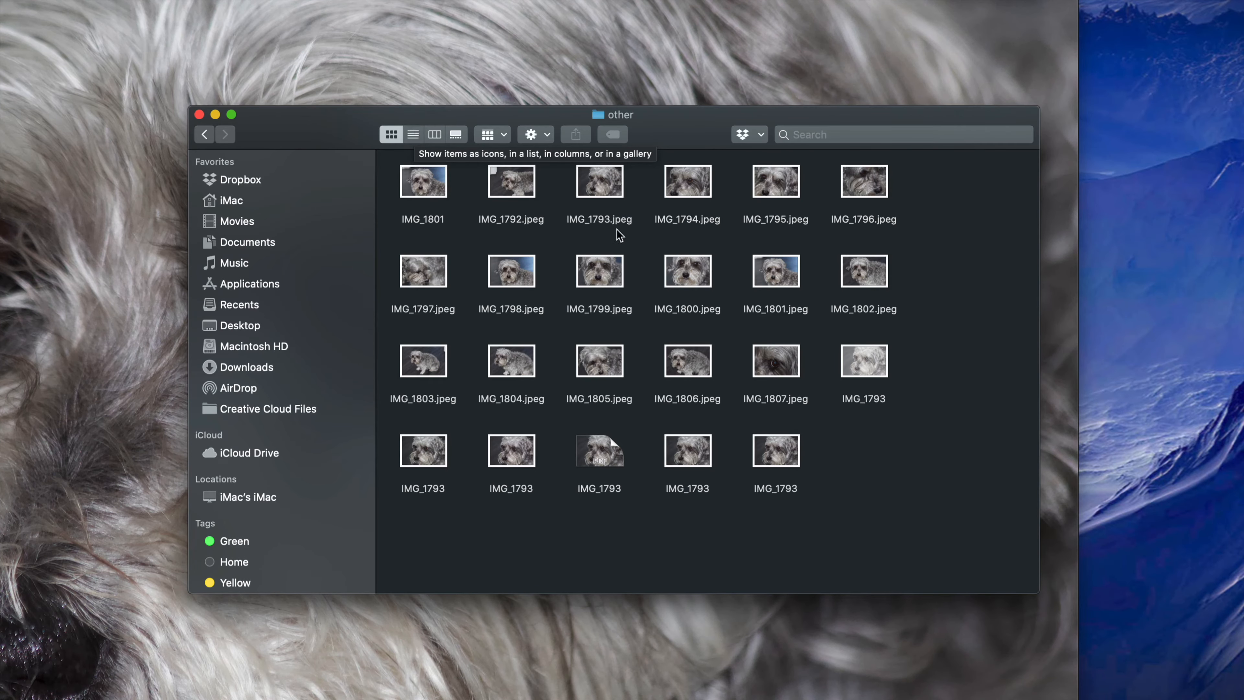
Step: Compare the sizes and kinds of the exported files in Finder's "other" folder as a list, return to icons, and reposition the window
left_click(412, 134)
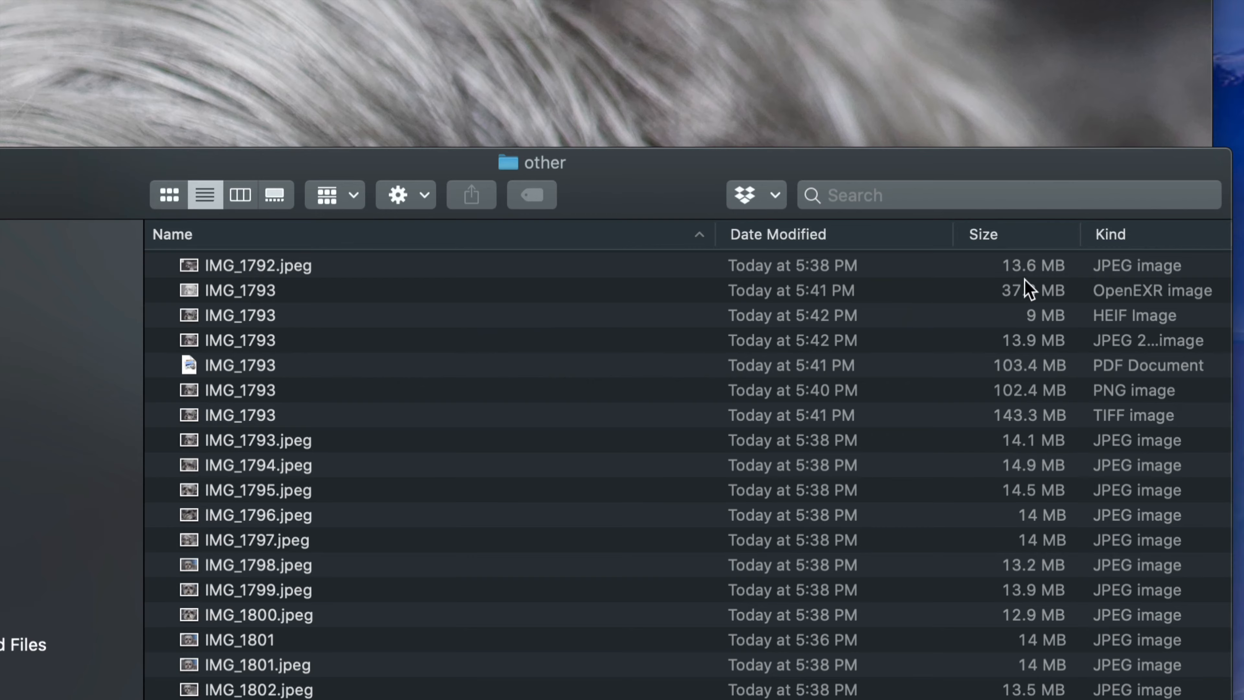
left_click(168, 195)
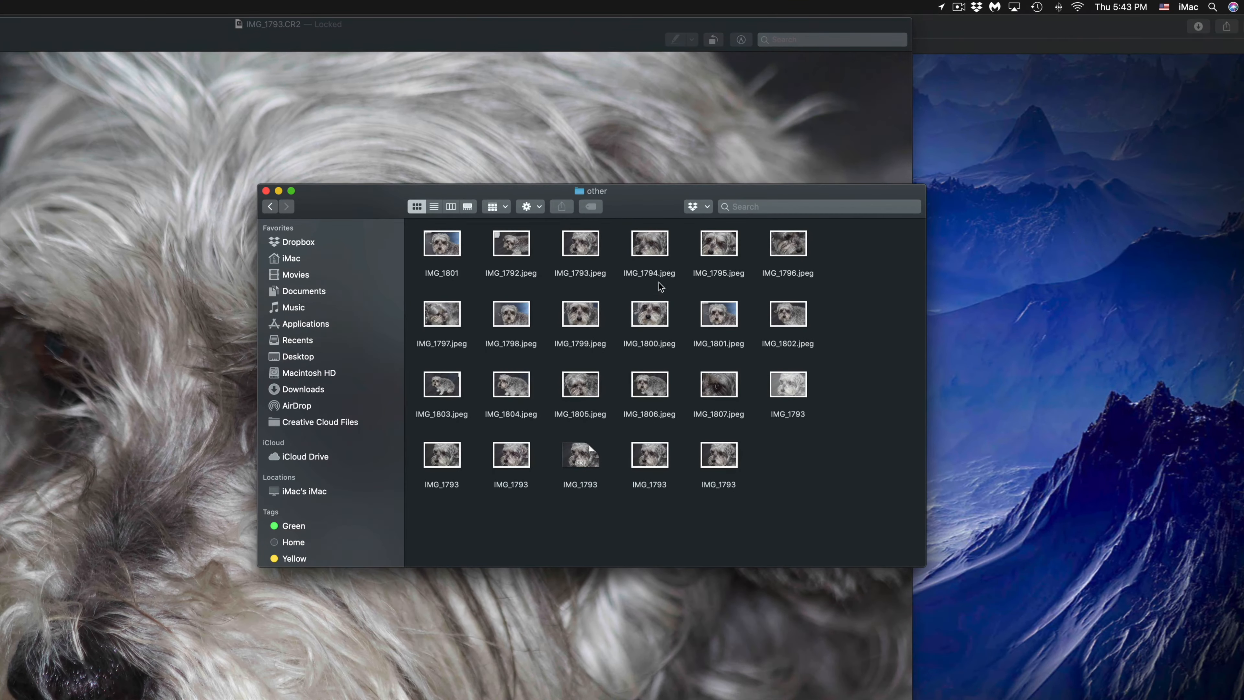
left_click_drag(652, 217, 674, 198)
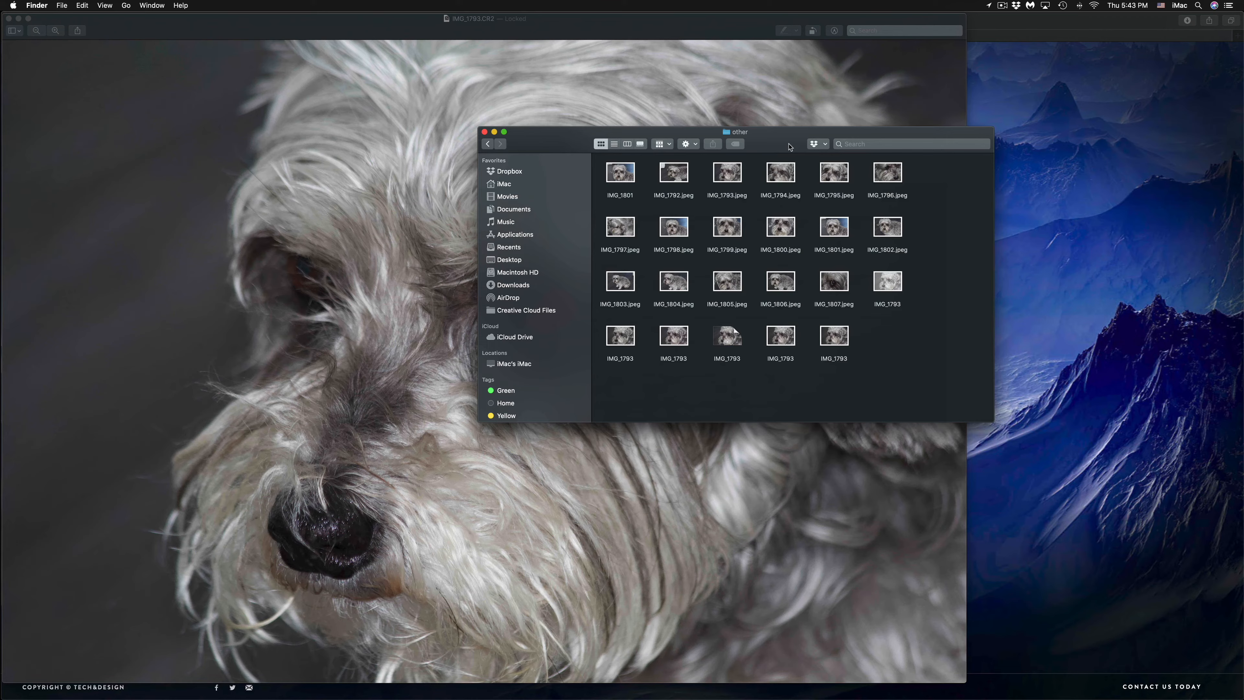
left_click_drag(789, 147, 688, 148)
Step: Bring the photo window forward and switch to the Tech & Design website in Safari
left_click(168, 117)
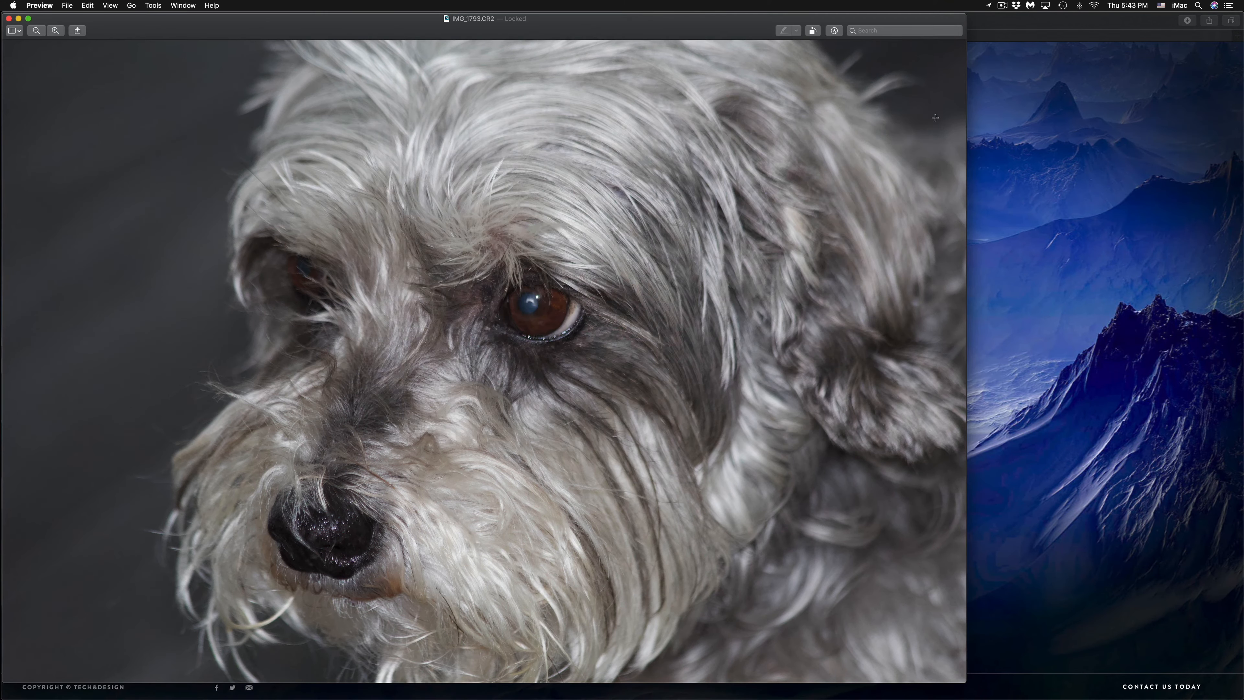
left_click(1137, 182)
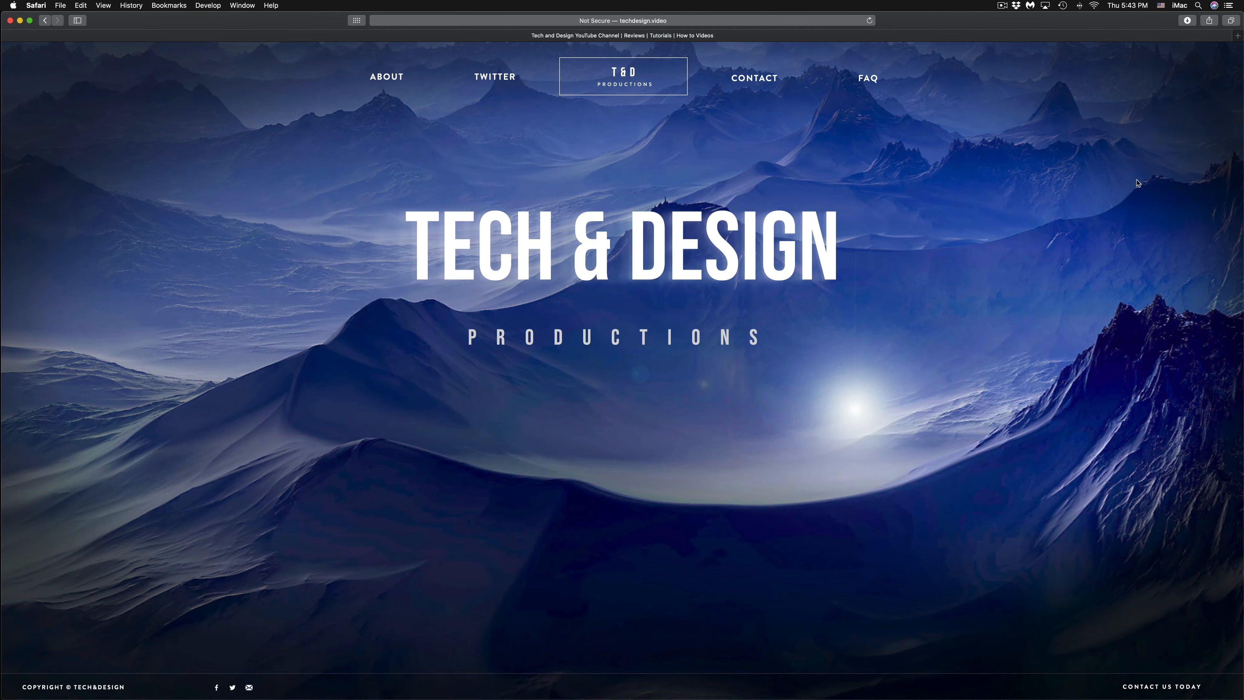